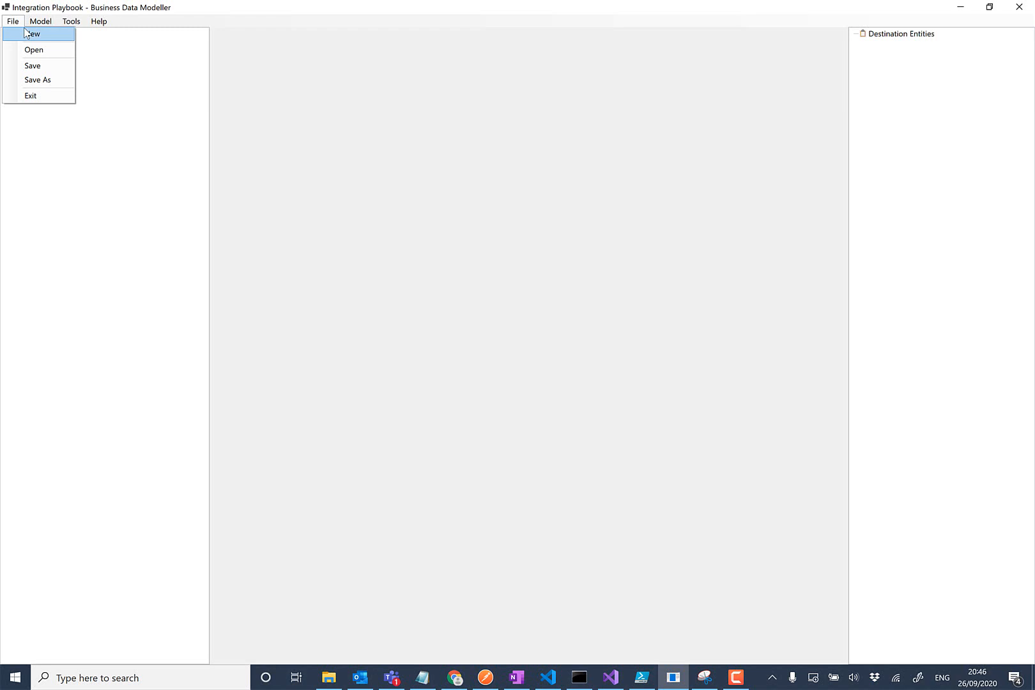
Create a new model named "Mikes Model" and check its source and destination model details.
click(61, 41)
click(547, 384)
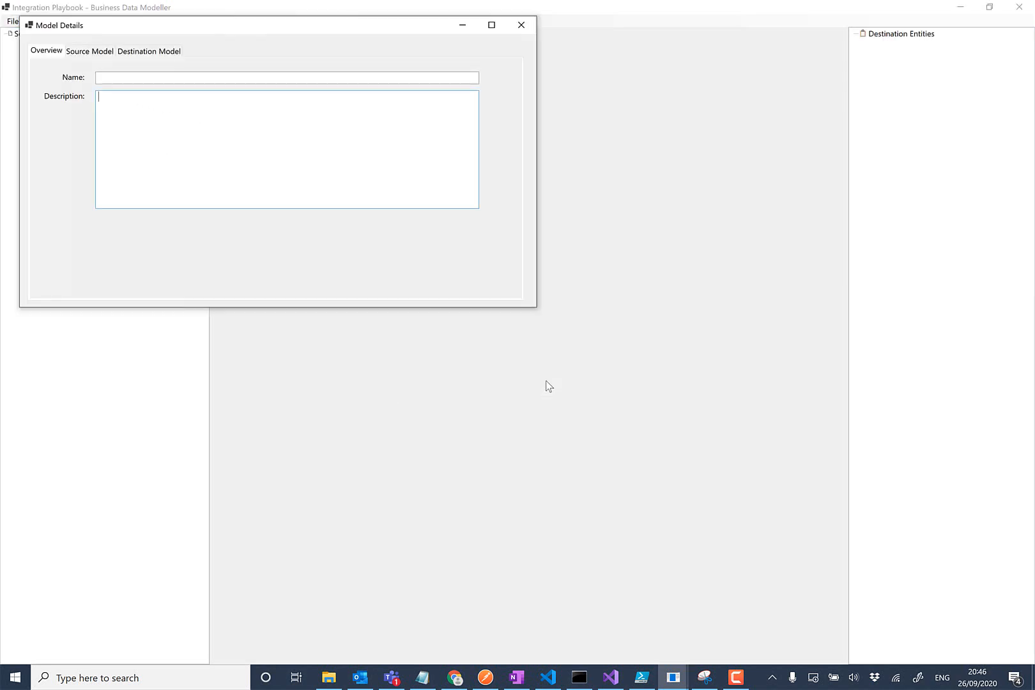
click(168, 81)
text(Mikes Model)
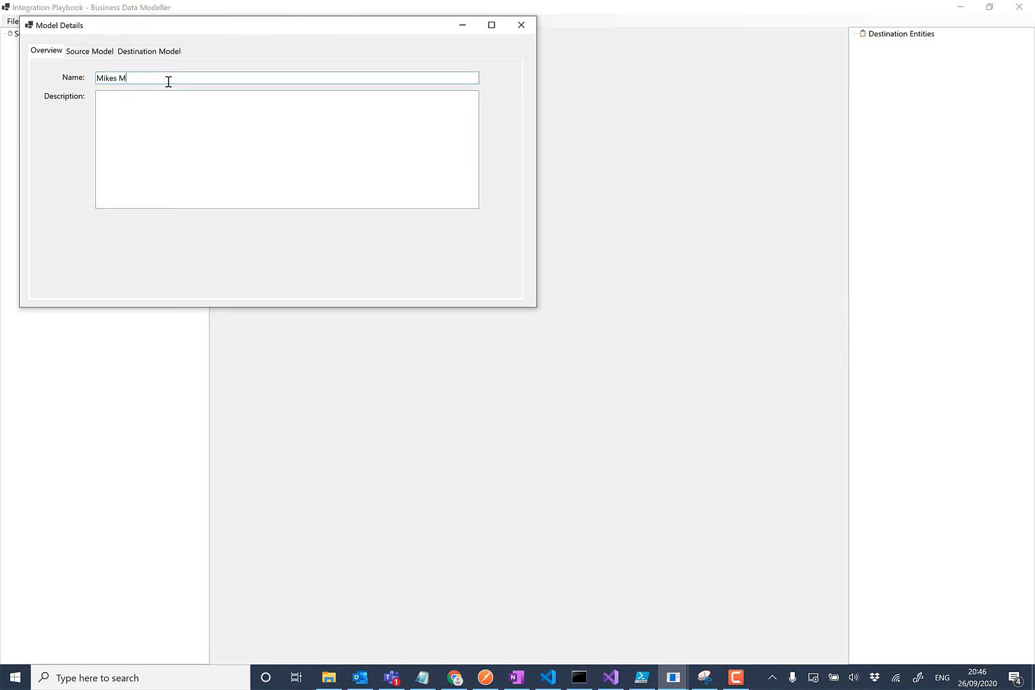
click(94, 55)
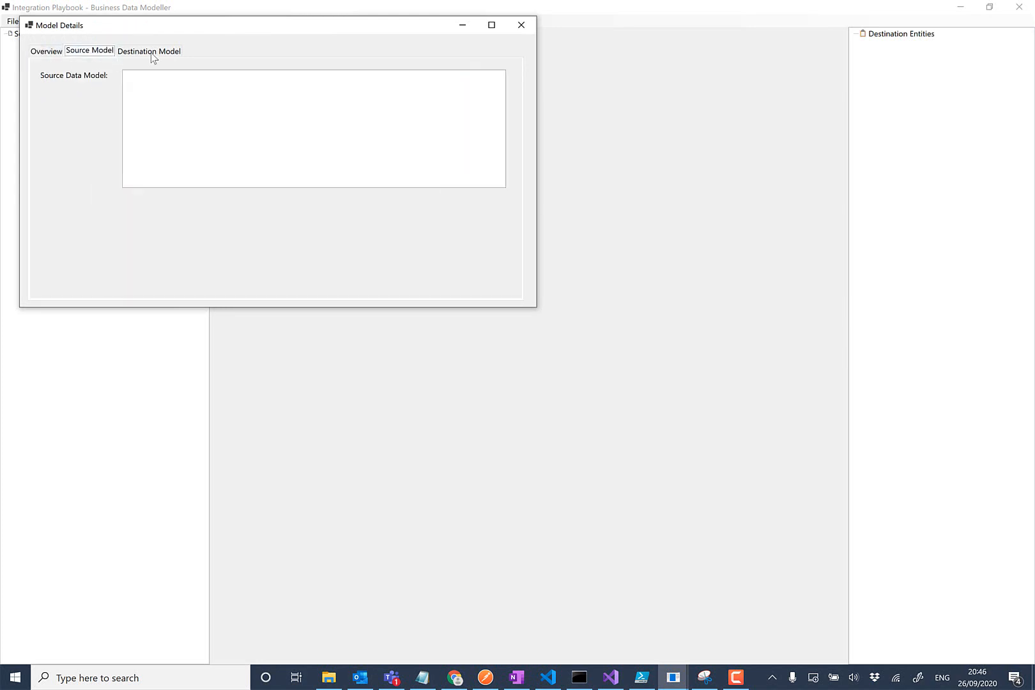
click(153, 55)
click(78, 56)
click(48, 54)
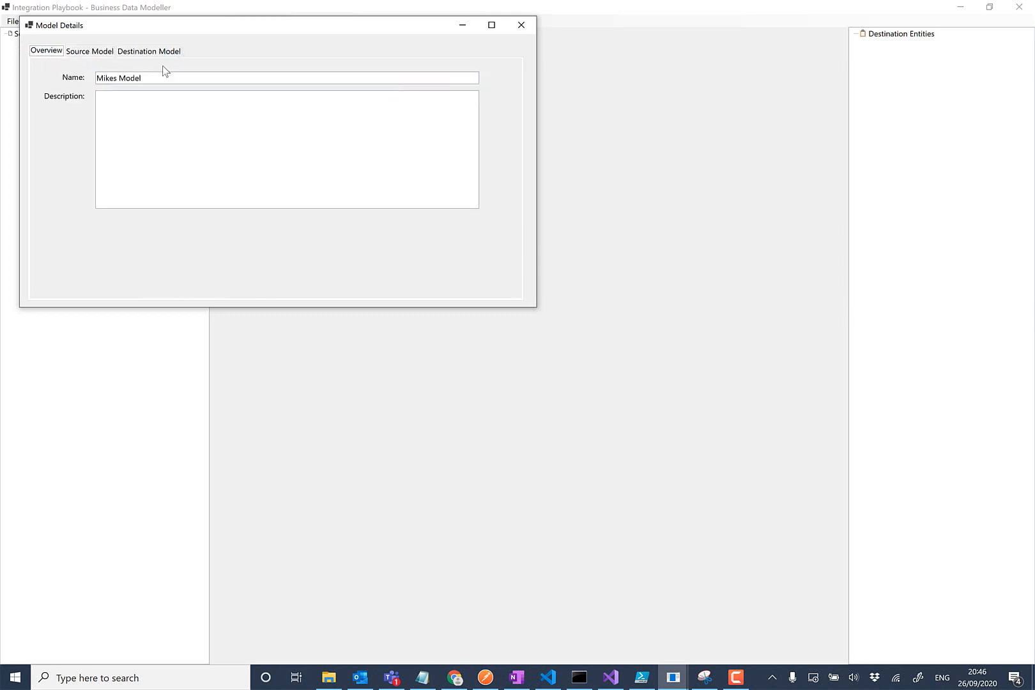
click(526, 32)
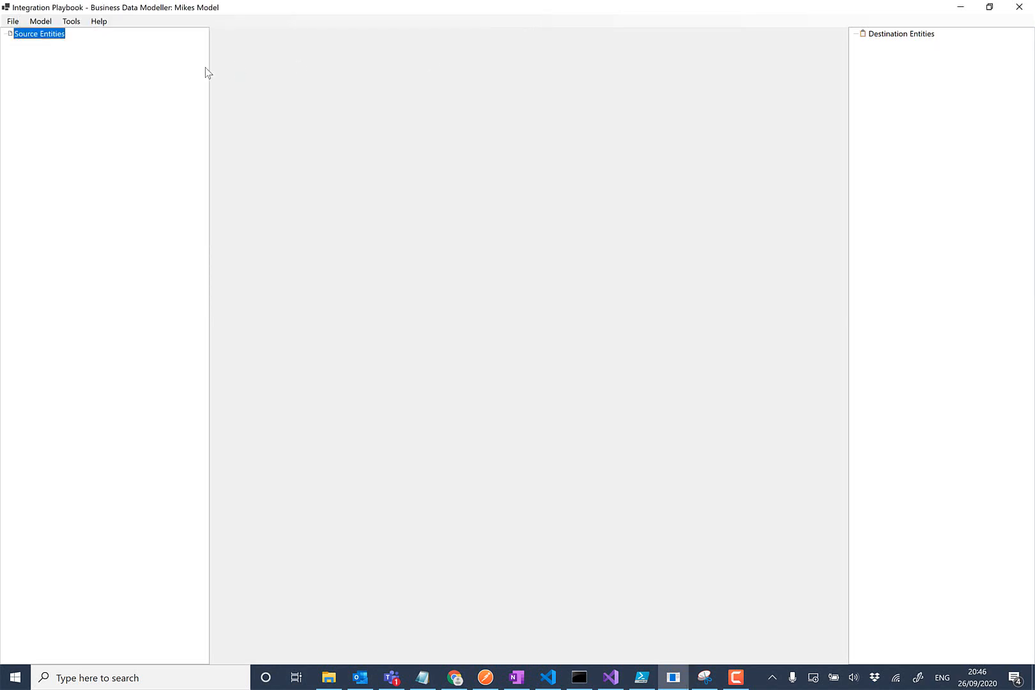
Save the model as "Mikes Model" in the Model folder on the desktop.
click(12, 21)
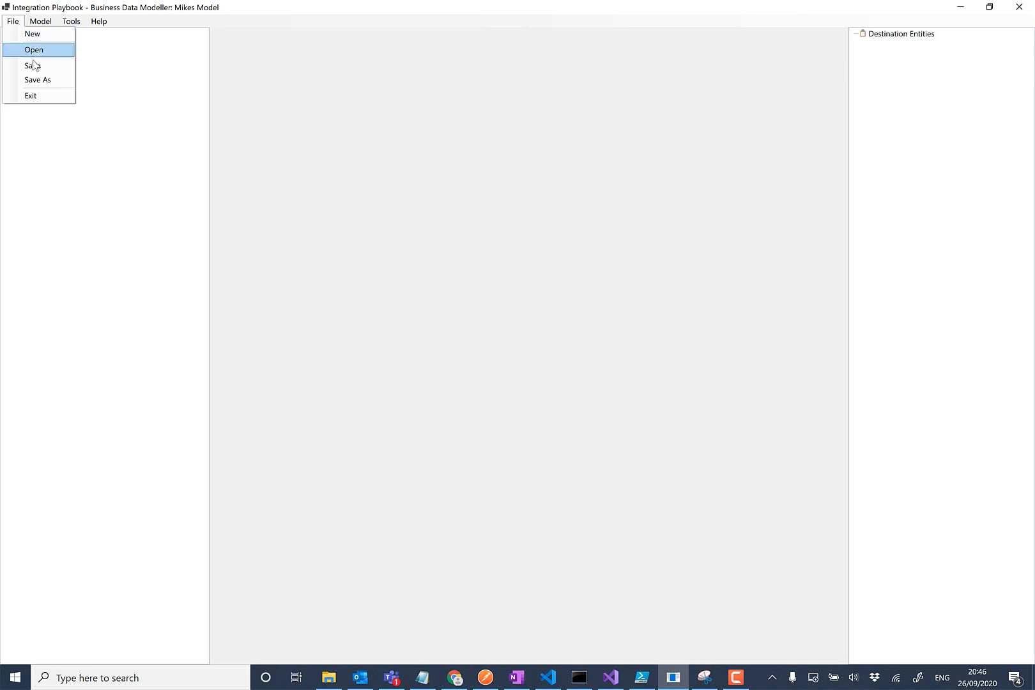
click(31, 66)
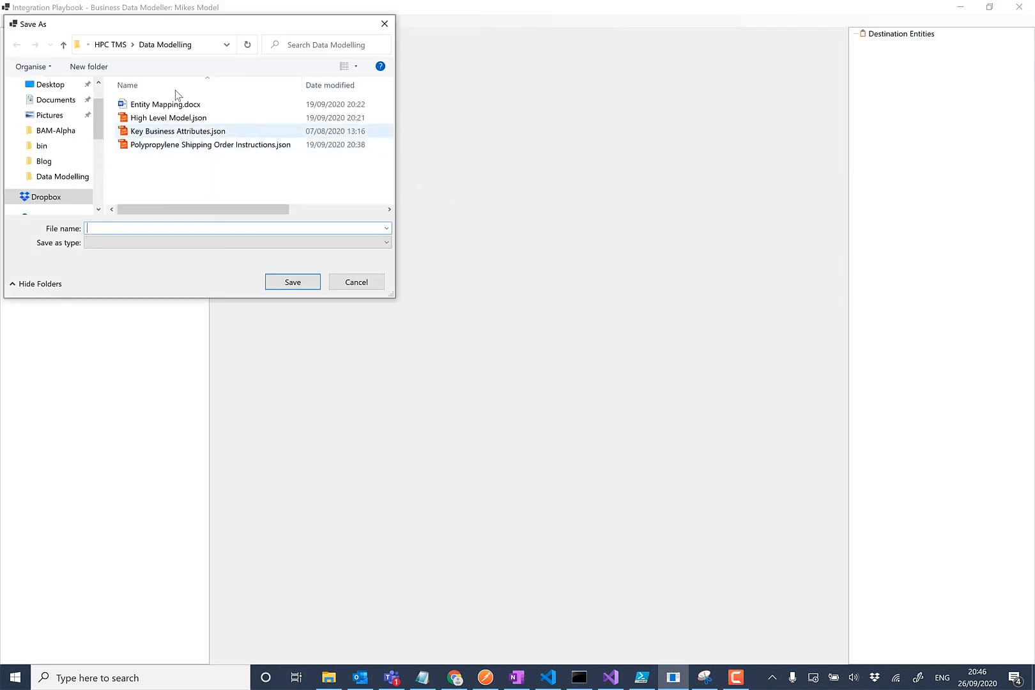
click(204, 45)
text(C:\Users\michaelstephenson\Desktop\Model)
key(Return)
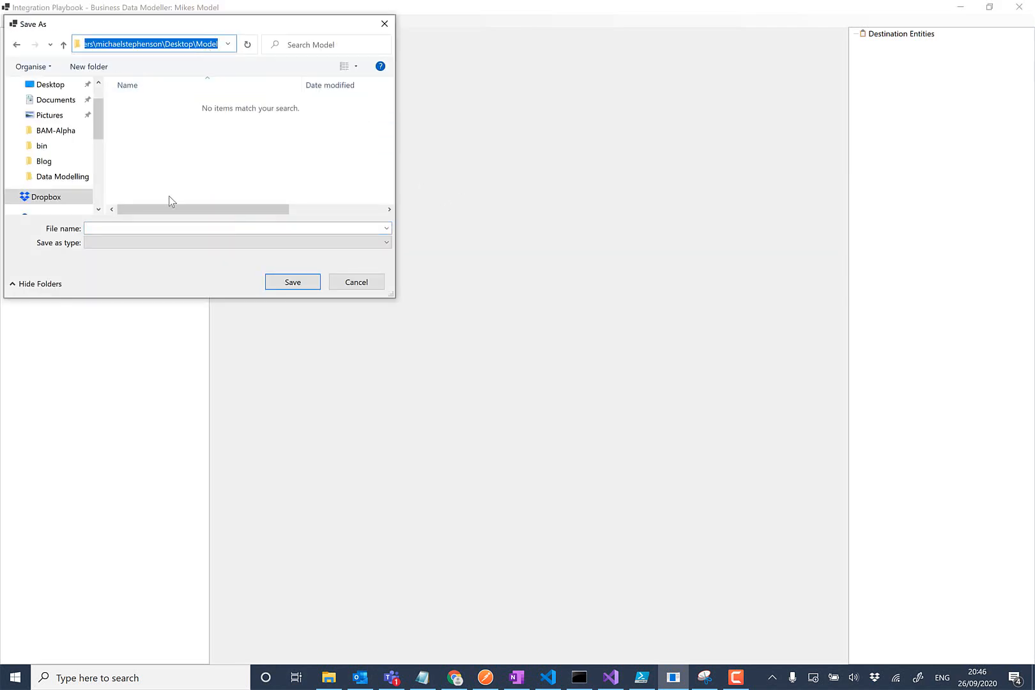
click(167, 226)
text(Mike)
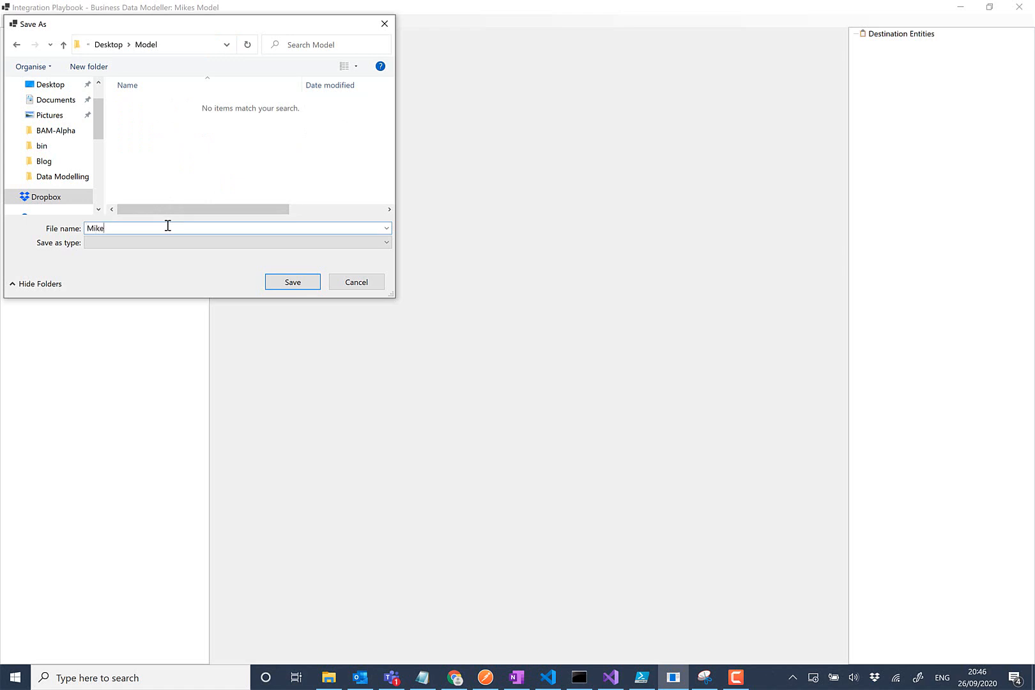
text(s Model)
key(Return)
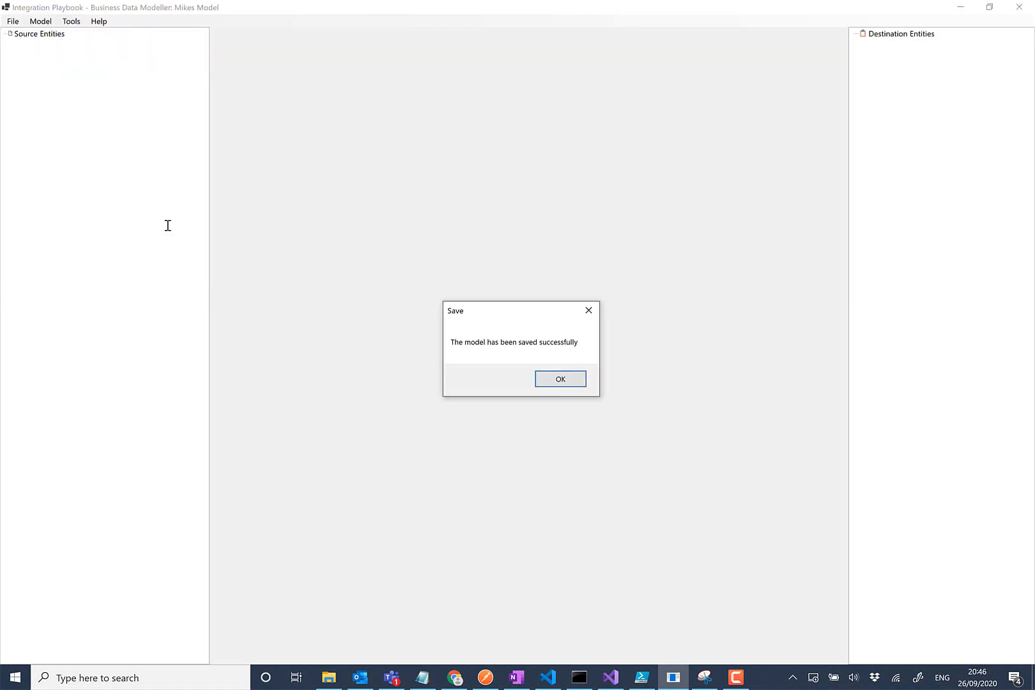
click(571, 384)
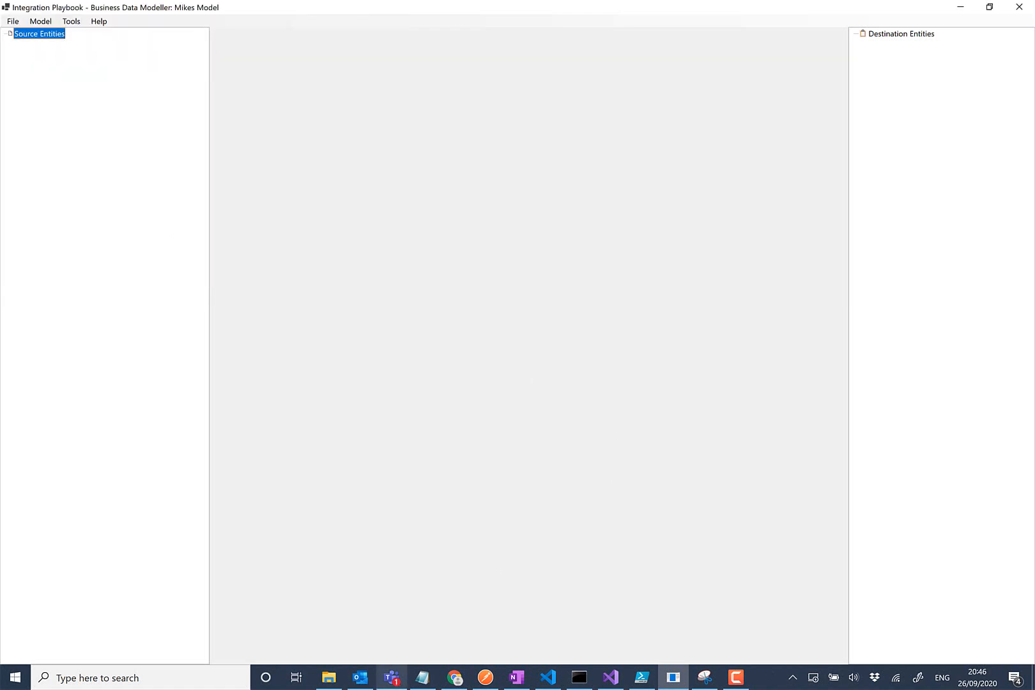
Switch to File Explorer and check the saved Mikes Model.json file in the desktop's Model folder.
click(339, 678)
click(456, 268)
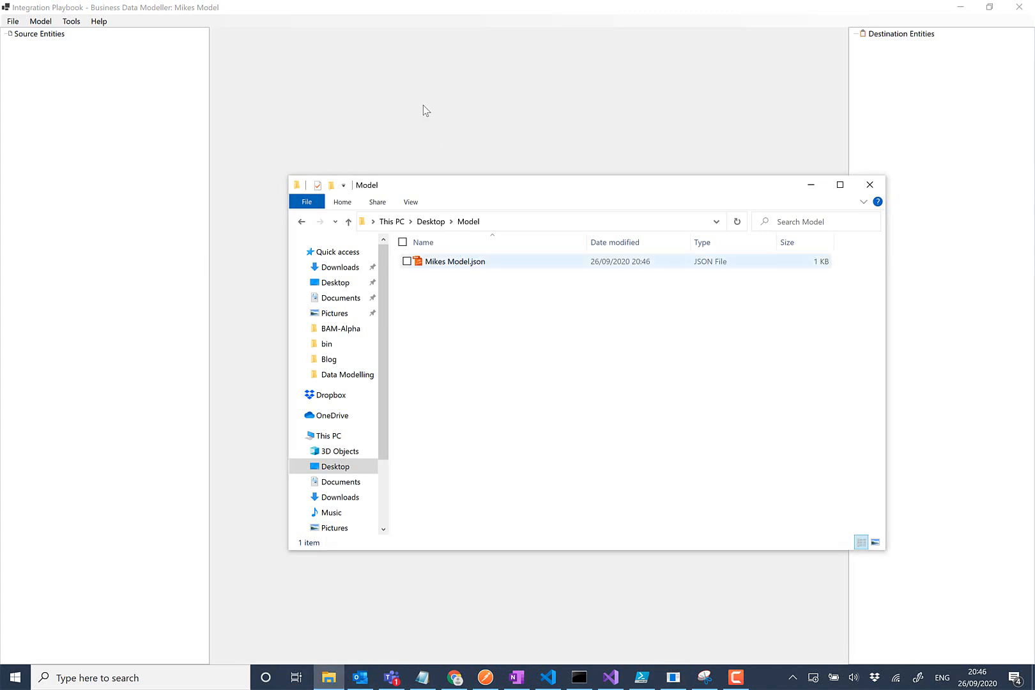
click(416, 97)
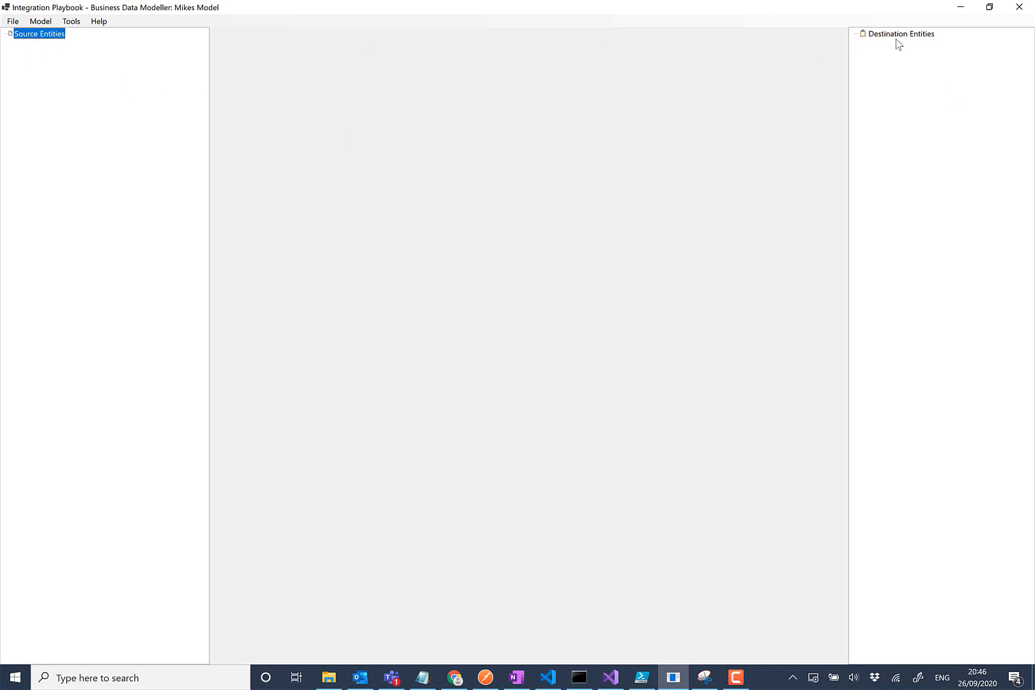
right_click(51, 36)
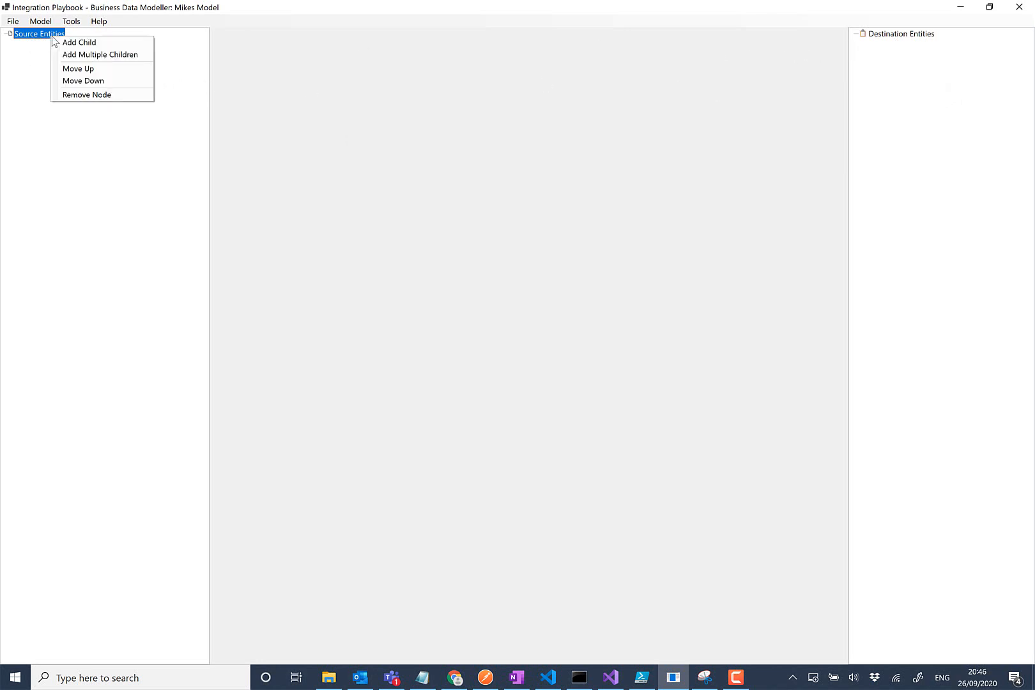
click(75, 58)
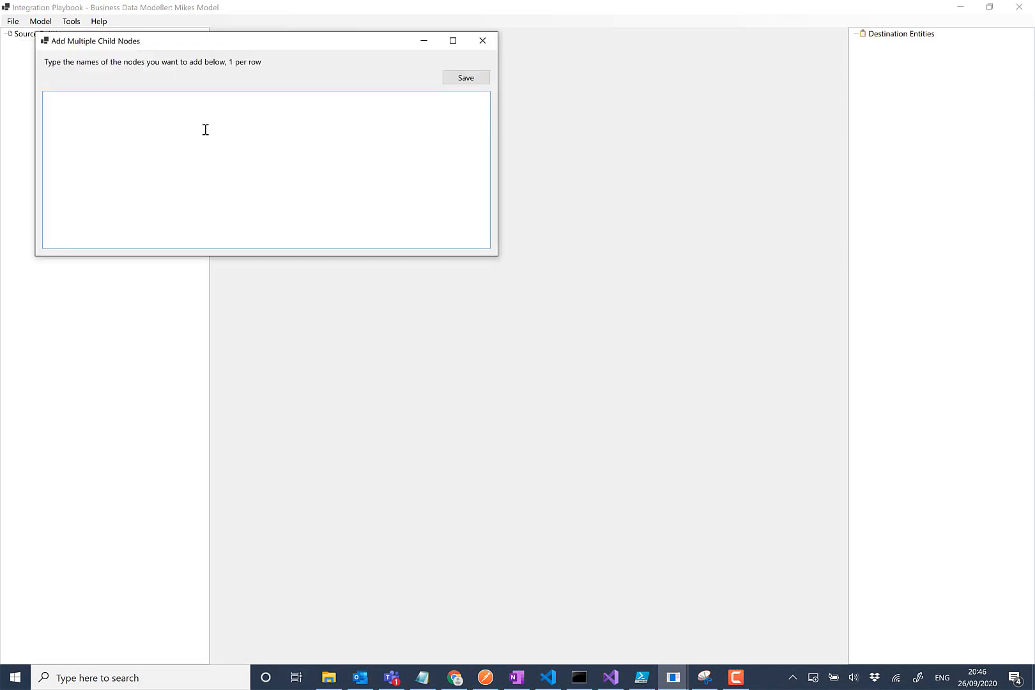
click(483, 40)
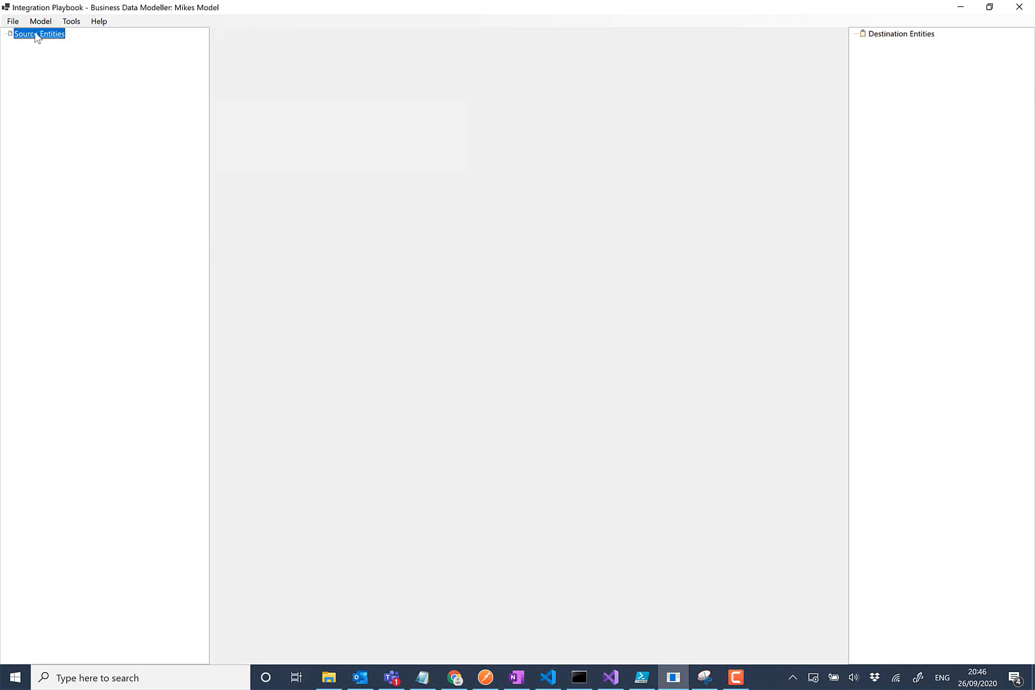
Add a single child node named "Customer Event" under Source Entities.
right_click(36, 37)
click(84, 36)
key(BackSpace)
text(Customer Event)
key(Return)
Add "Customer Profile Response" and "Customer Address Response" together as child nodes of Source Entities.
right_click(57, 34)
click(72, 52)
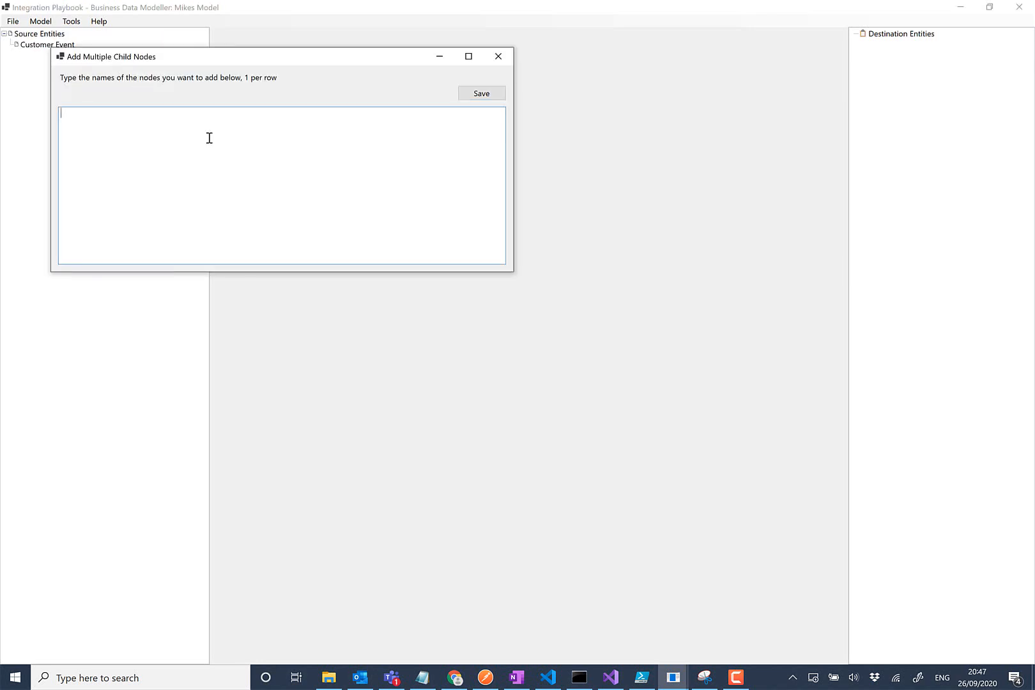
text(Customer AP)
key(BackSpace)
key(BackSpace)
key(BackSpace)
text(esponse )
text(Customer)
text( Address )
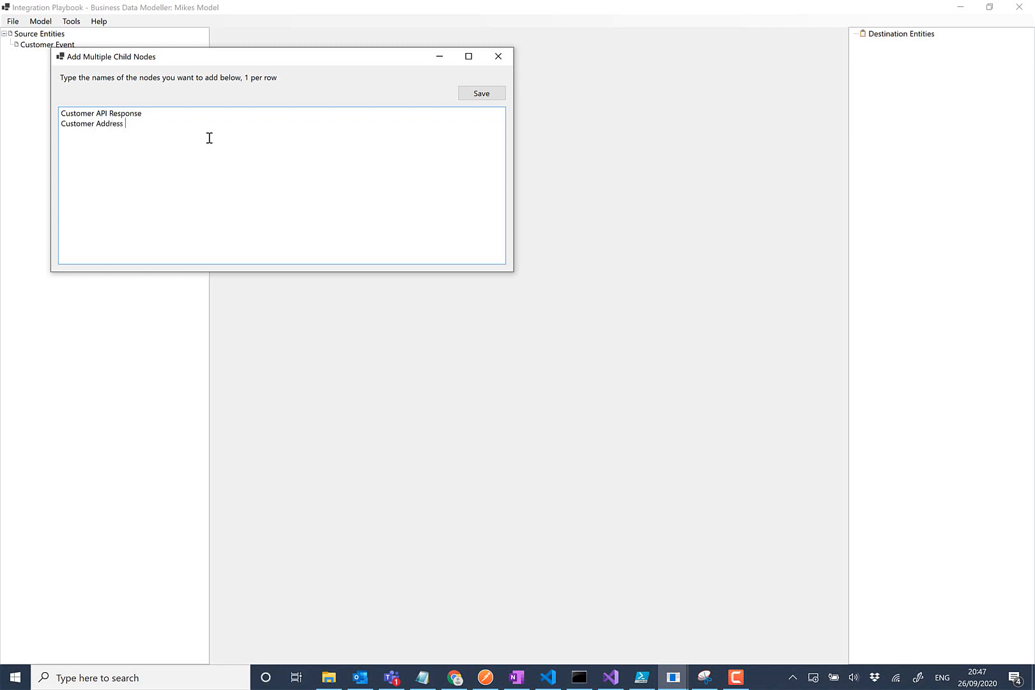
text(Response)
key(BackSpace)
key(BackSpace)
key(BackSpace)
text(Profile)
click(476, 95)
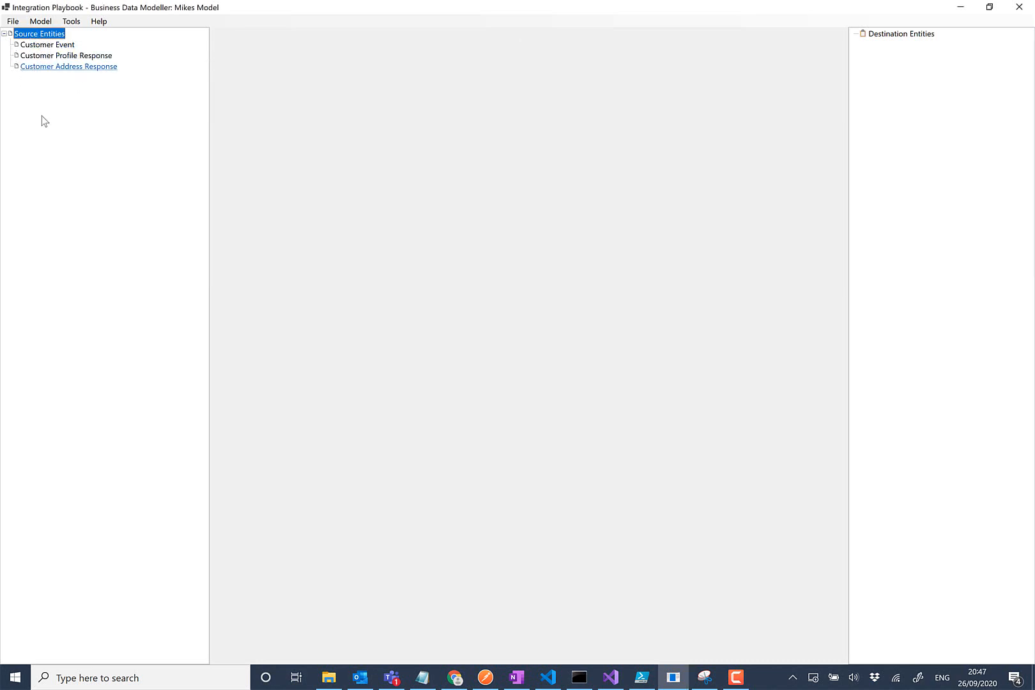
Add a child node named "HR System Customer Update" under Destination Entities.
right_click(901, 36)
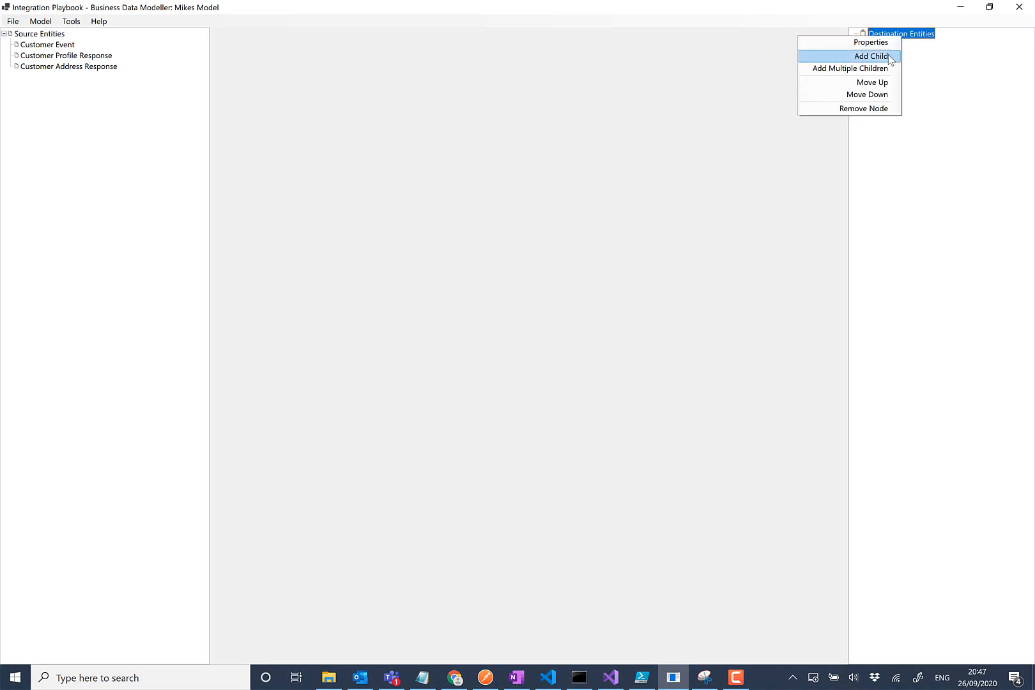
click(871, 57)
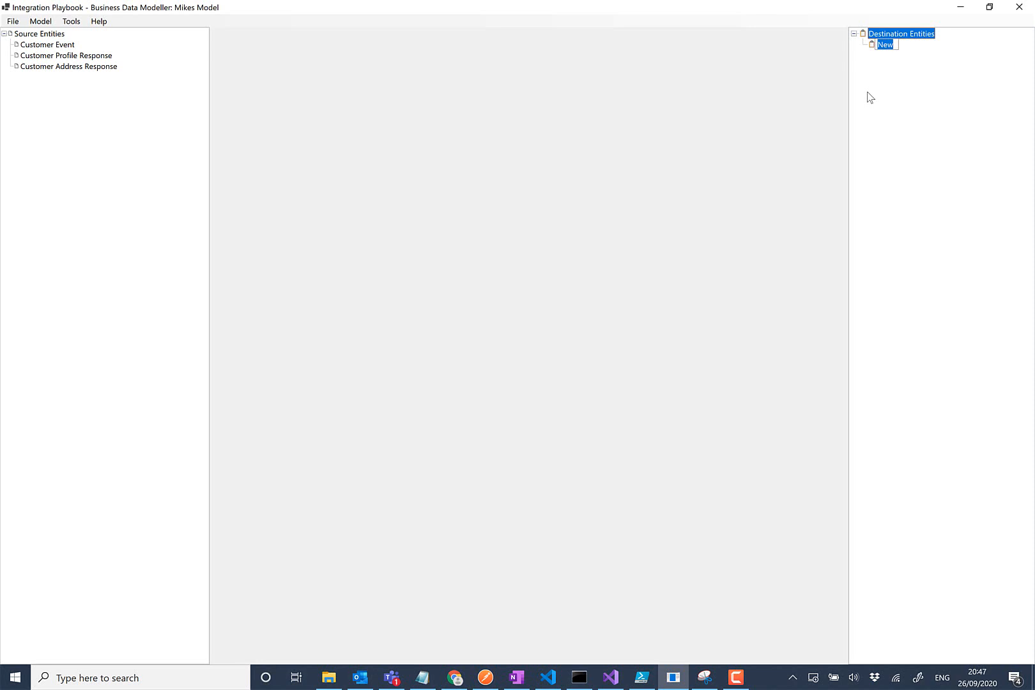
text(HR System Customer Update)
key(Return)
Add the child nodes First Name, Surname, DOB, Address1, Address2 and City under HR System Customer Update.
right_click(884, 50)
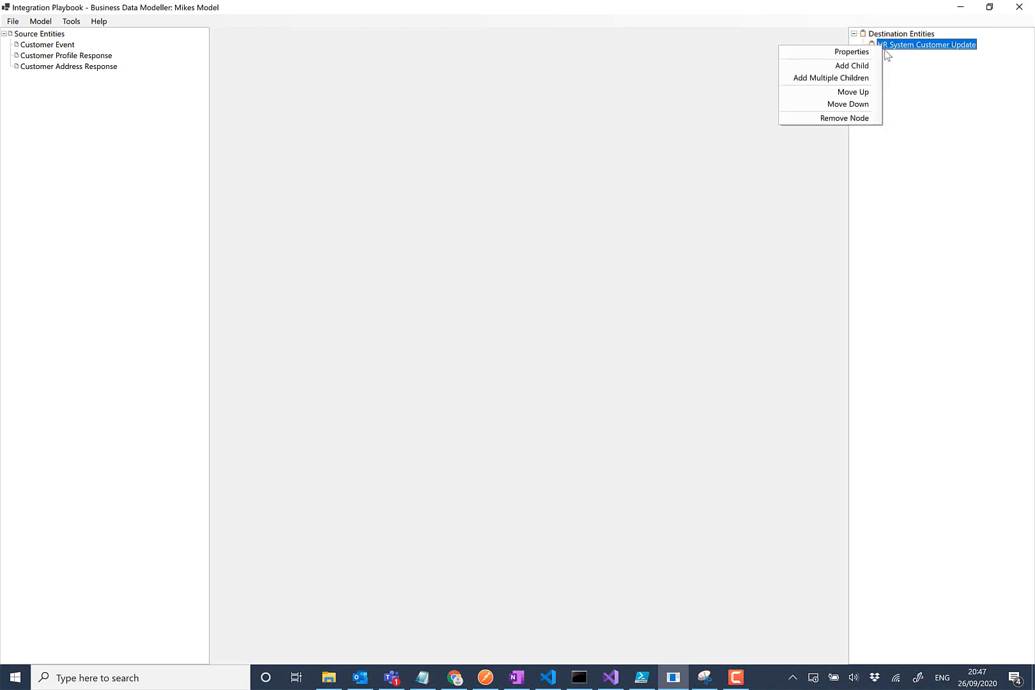
click(869, 79)
click(228, 195)
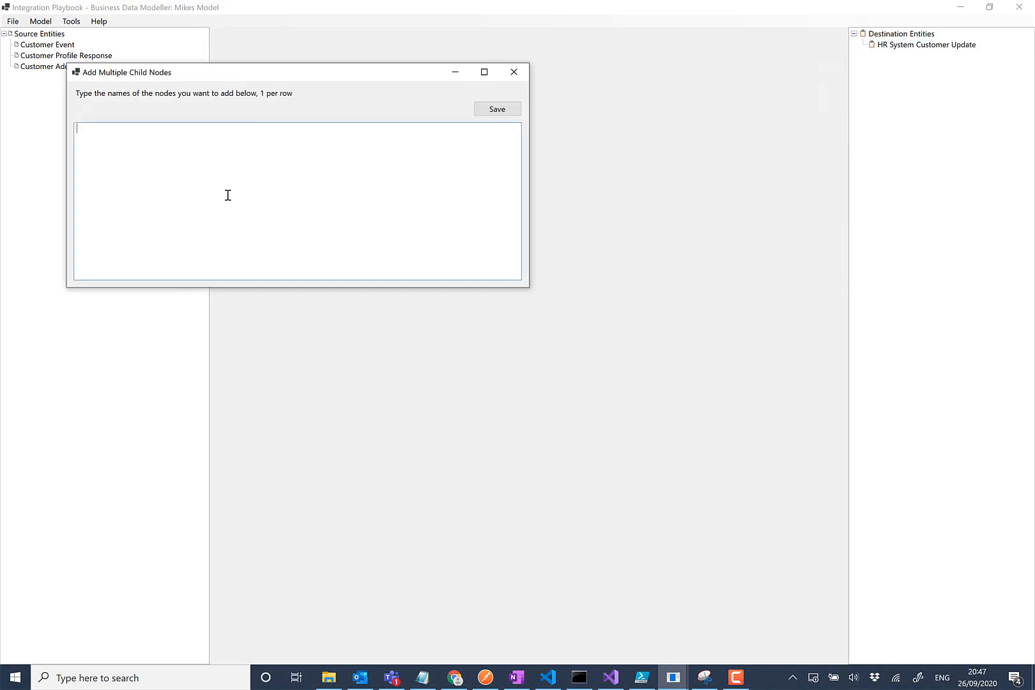
text(First Name)
key(Return)
text(Surname )
text(DOB)
key(Return)
text(Address1 Addre)
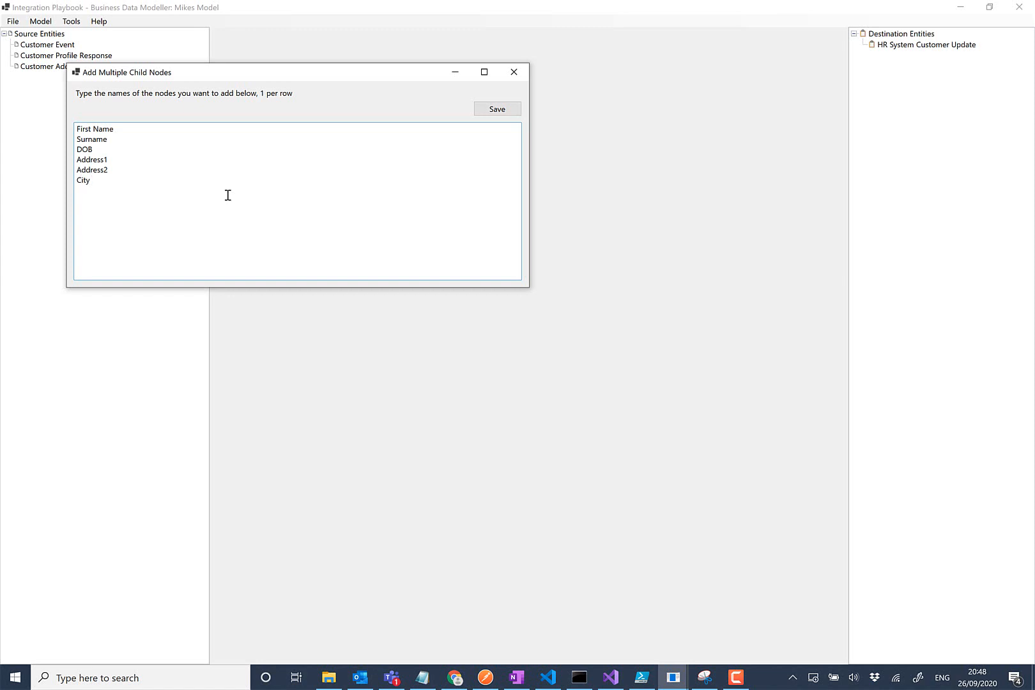
click(490, 109)
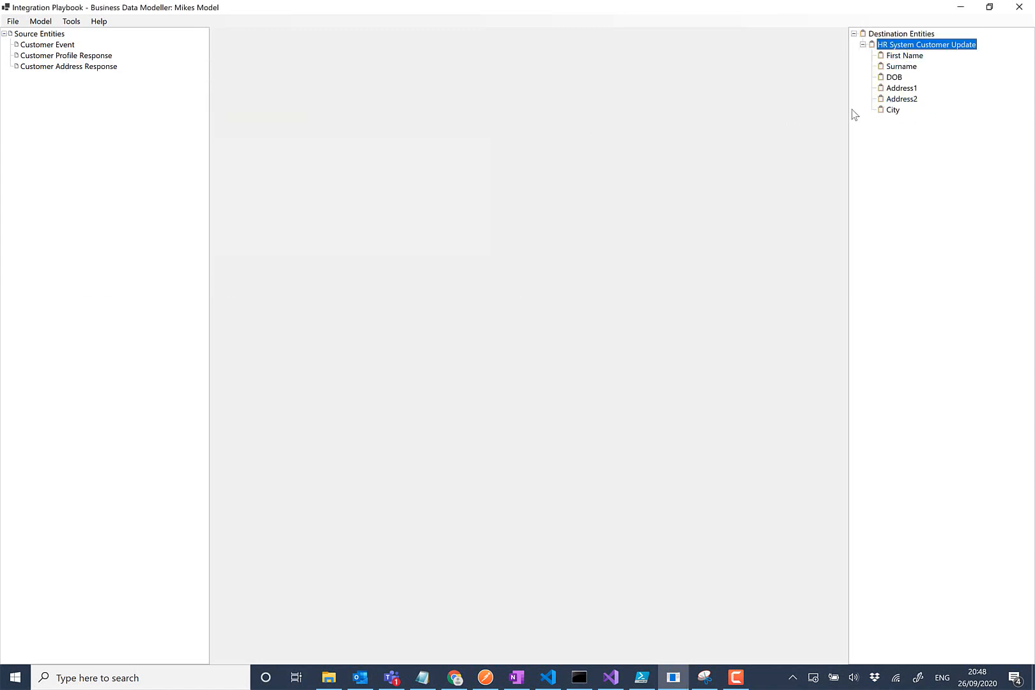
Widen the destination tree area and add a child node named "Roles" under HR System Customer Update.
drag(847, 110, 755, 112)
right_click(826, 46)
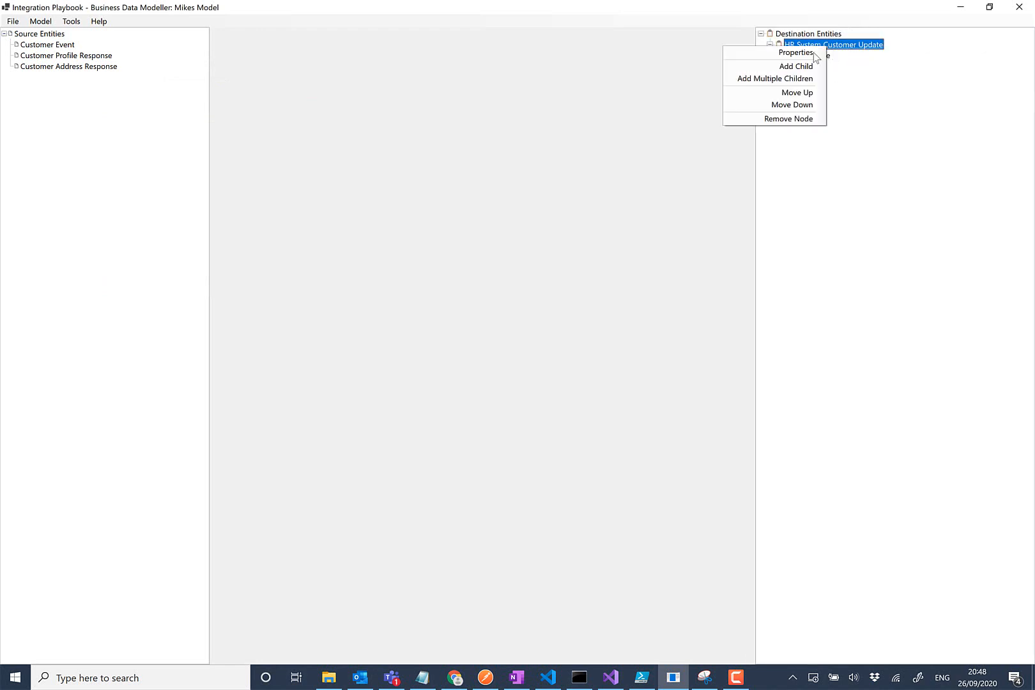
click(795, 67)
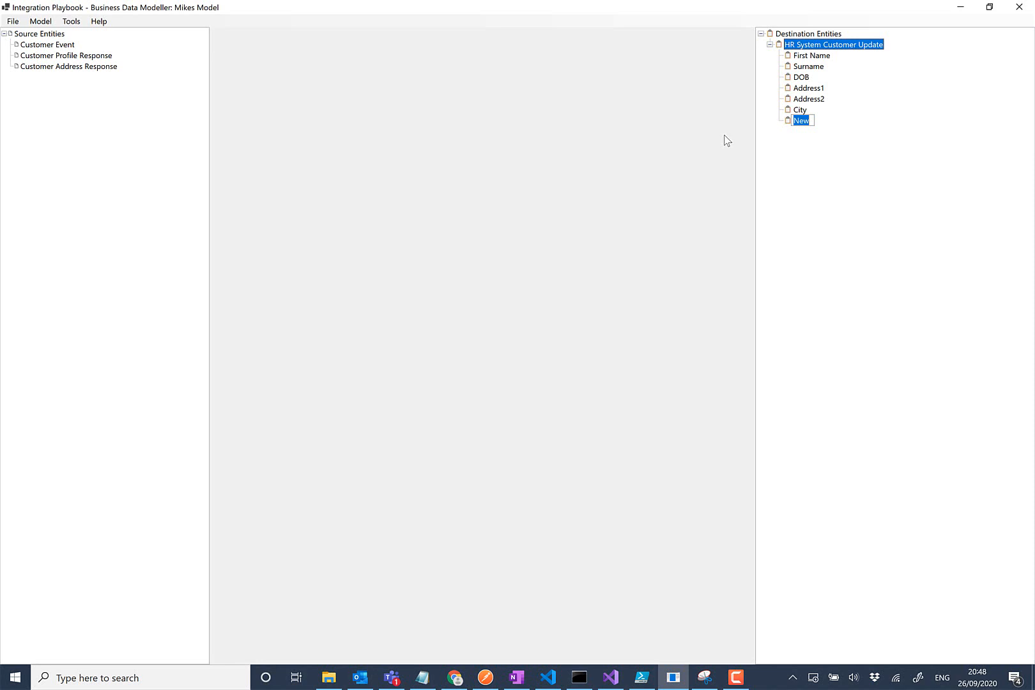
text(Roles)
key(Return)
Add the child nodes Job Title, Start Date and End Date together under the Roles node.
right_click(802, 120)
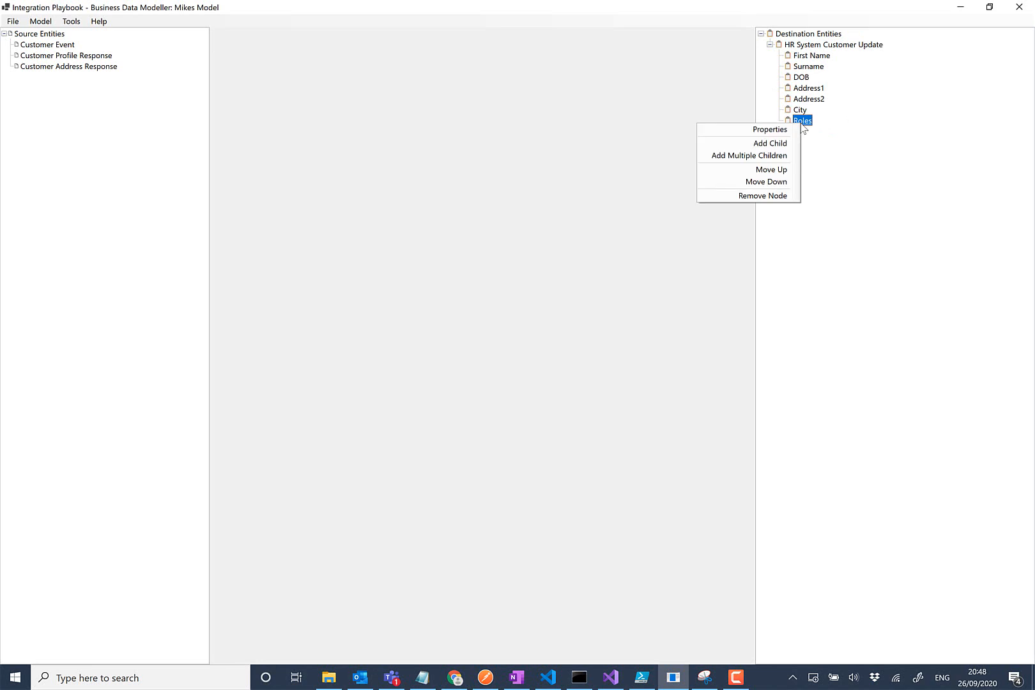
click(782, 156)
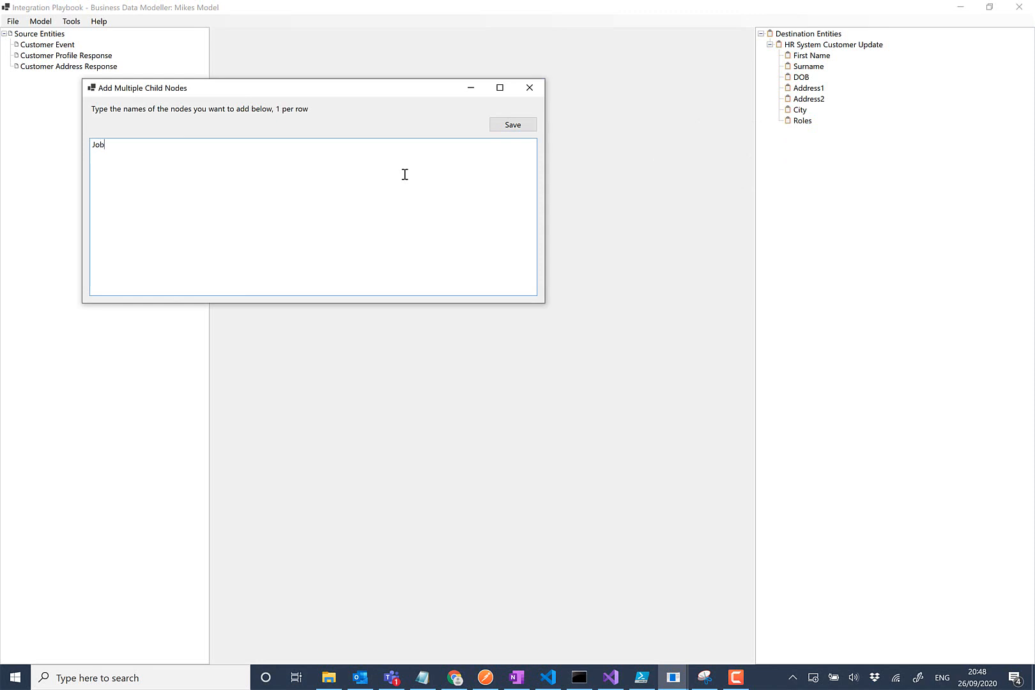
text(Job Title)
key(Return)
text(Start Date)
key(Return)
text(End Date)
click(513, 125)
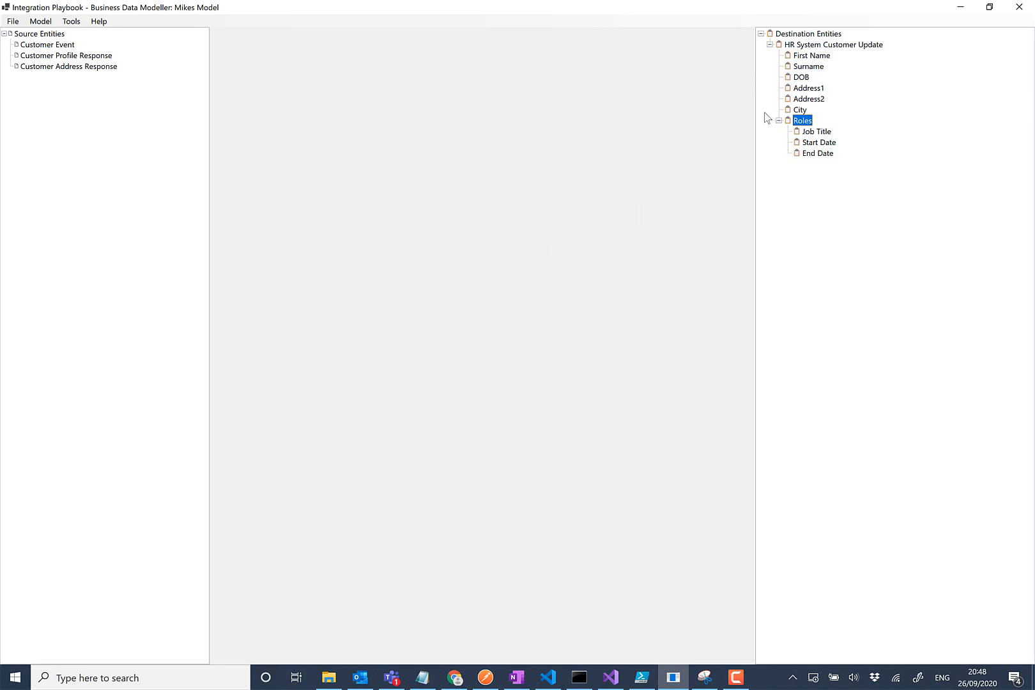
Add the child nodes Customer ID, Name and Time together under the Customer Event source entity.
right_click(58, 48)
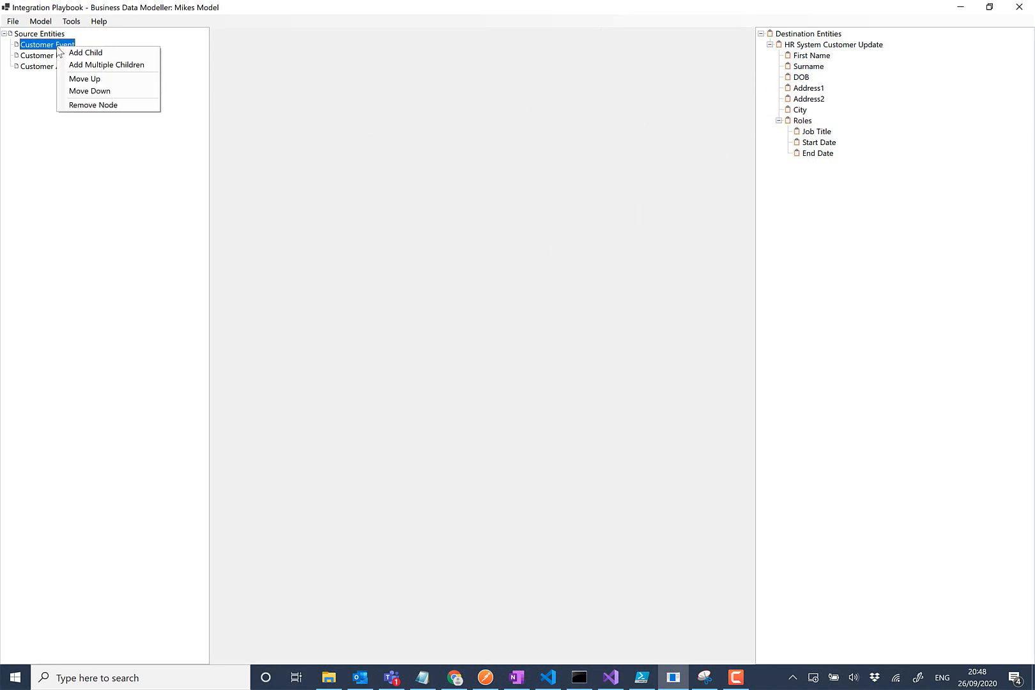
click(88, 66)
click(212, 189)
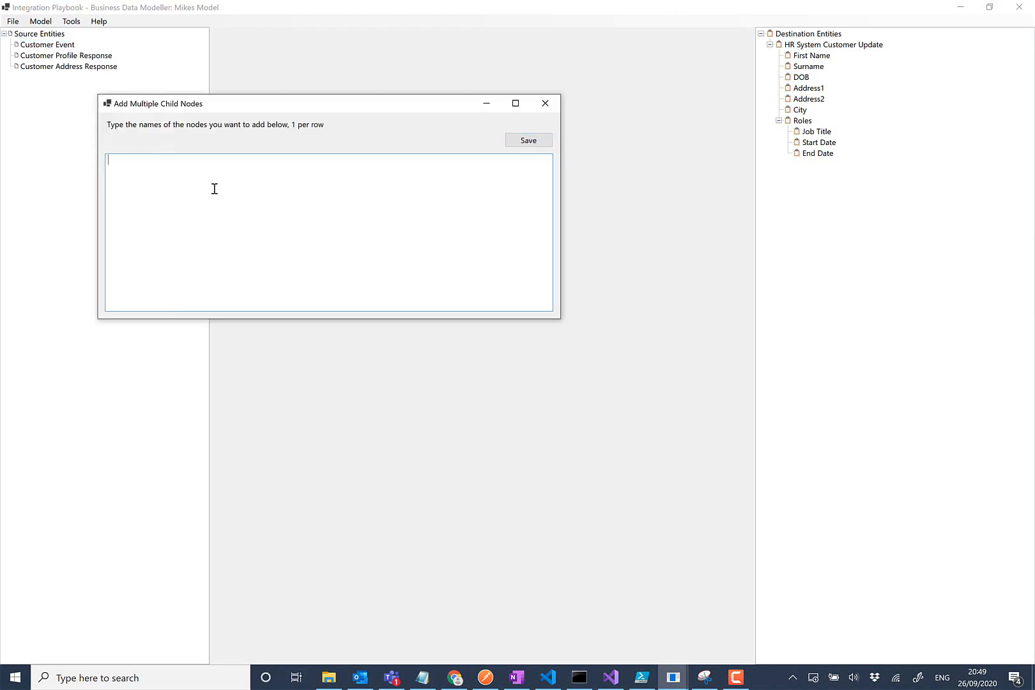
text(Custoem)
text(mer ID)
text(Name)
text(Time)
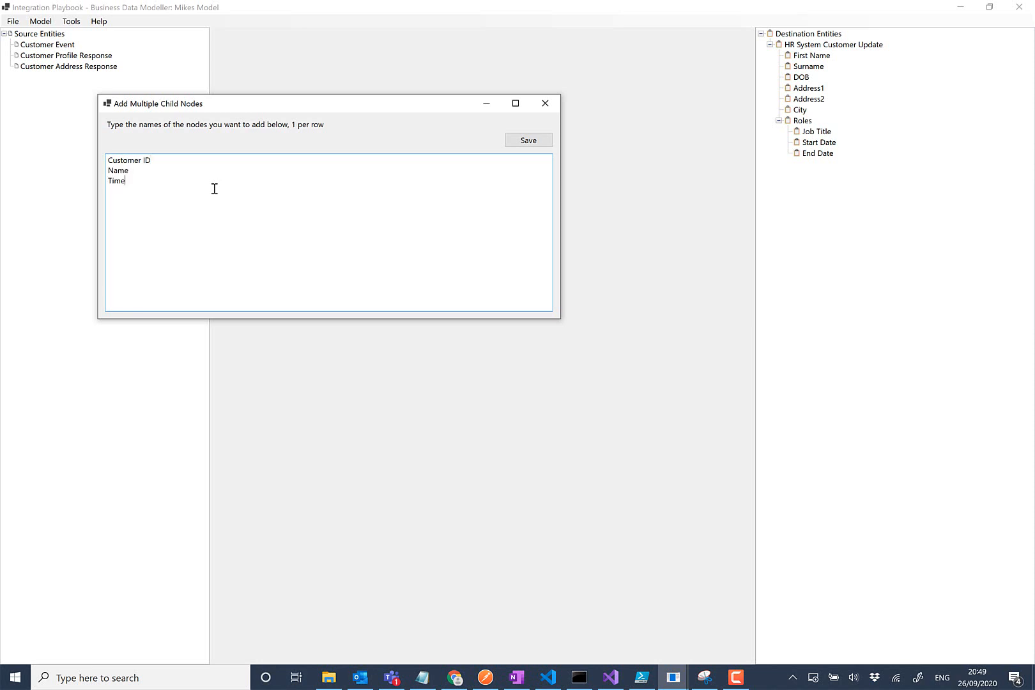
click(529, 141)
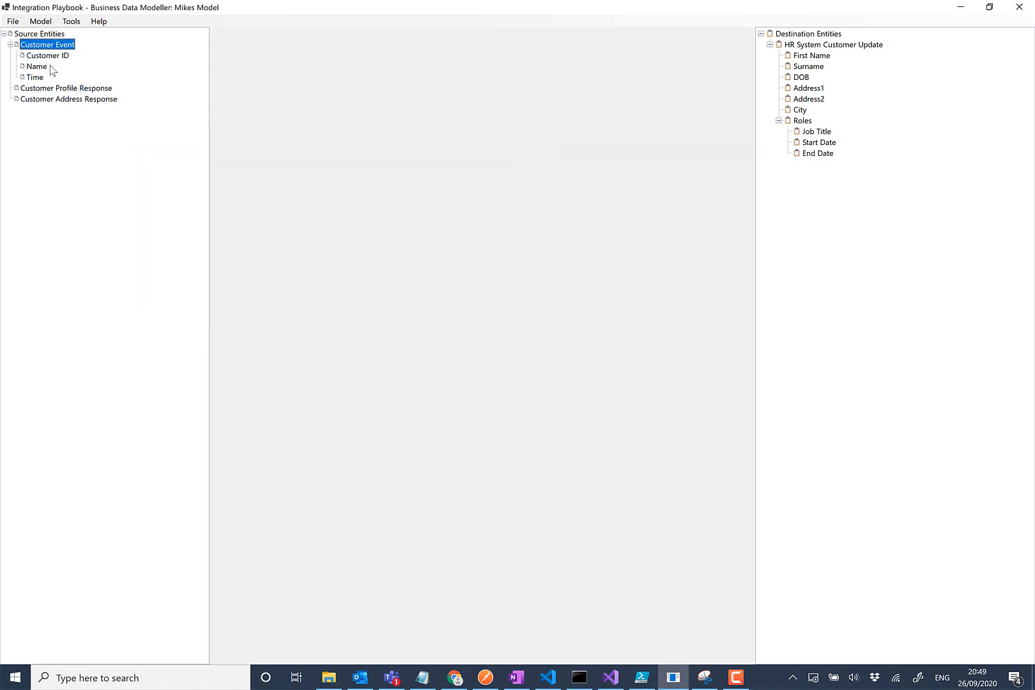
Add a child node named "Customer ID" under the Customer Profile Response source entity.
right_click(94, 89)
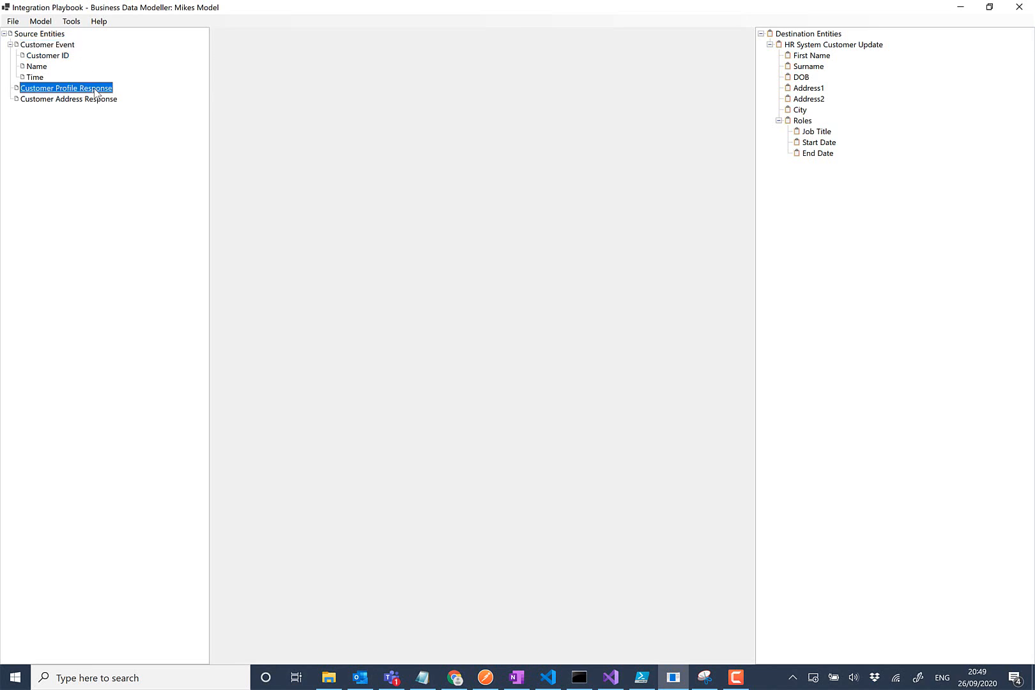
click(119, 96)
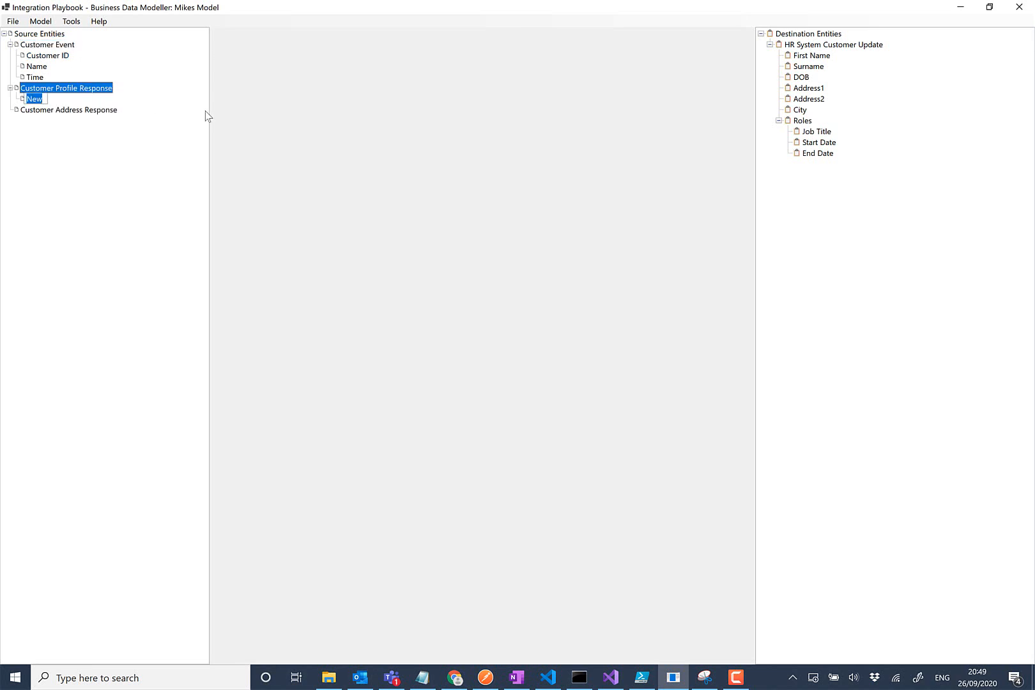
text(Customer ID)
key(Return)
Add the child nodes First Name, Surname and DOB together under the Customer Profile Response source entity.
right_click(85, 78)
right_click(83, 88)
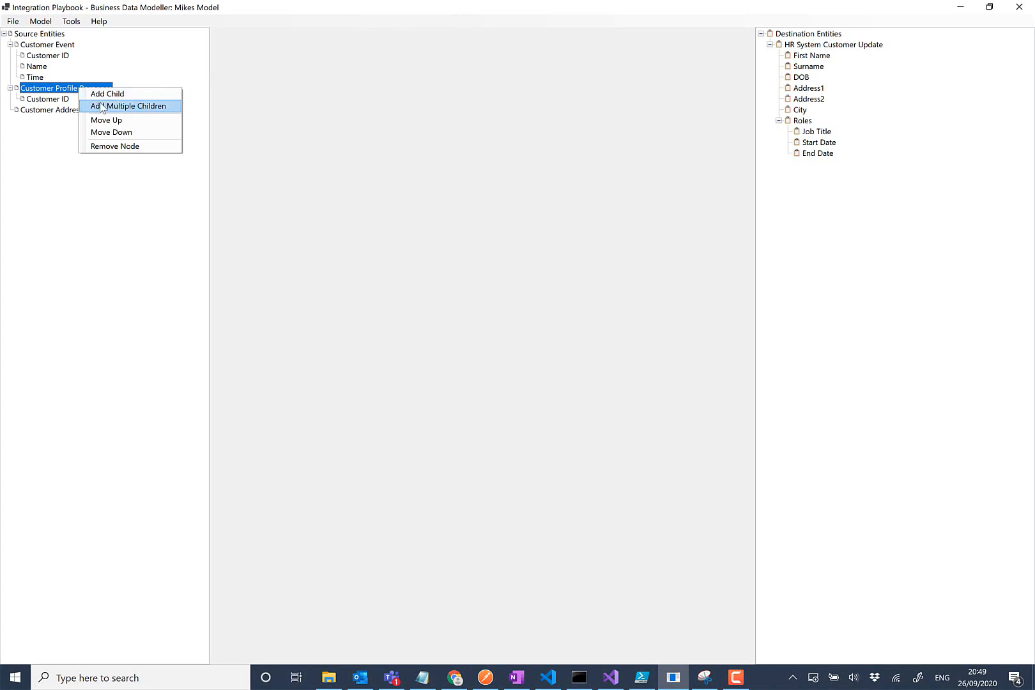
click(118, 104)
click(210, 191)
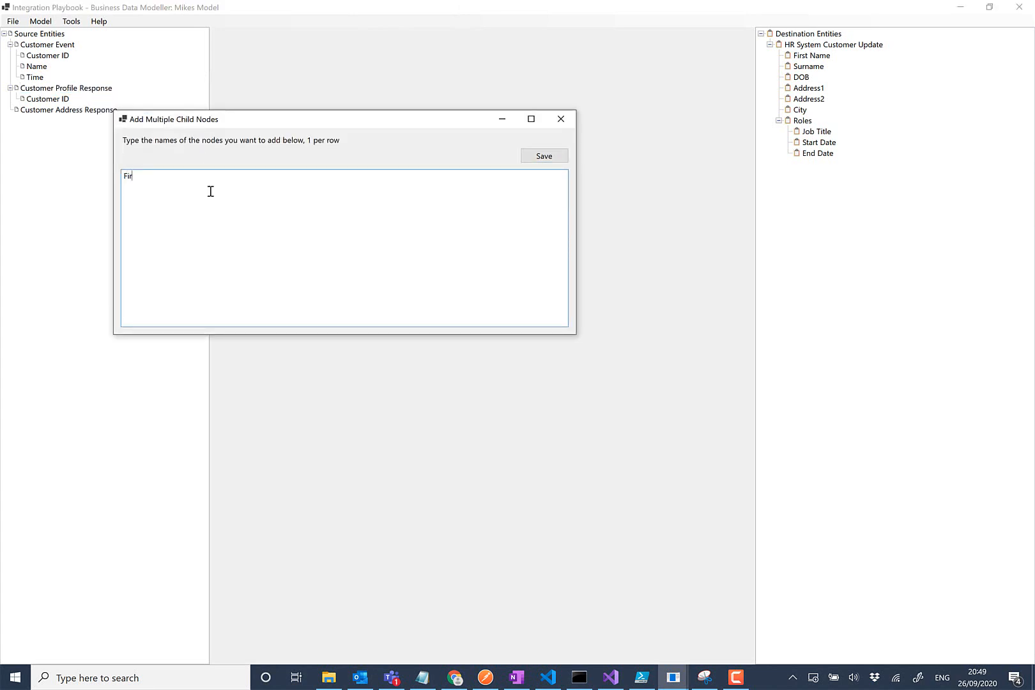
text(First Name)
key(Return)
text(Surname)
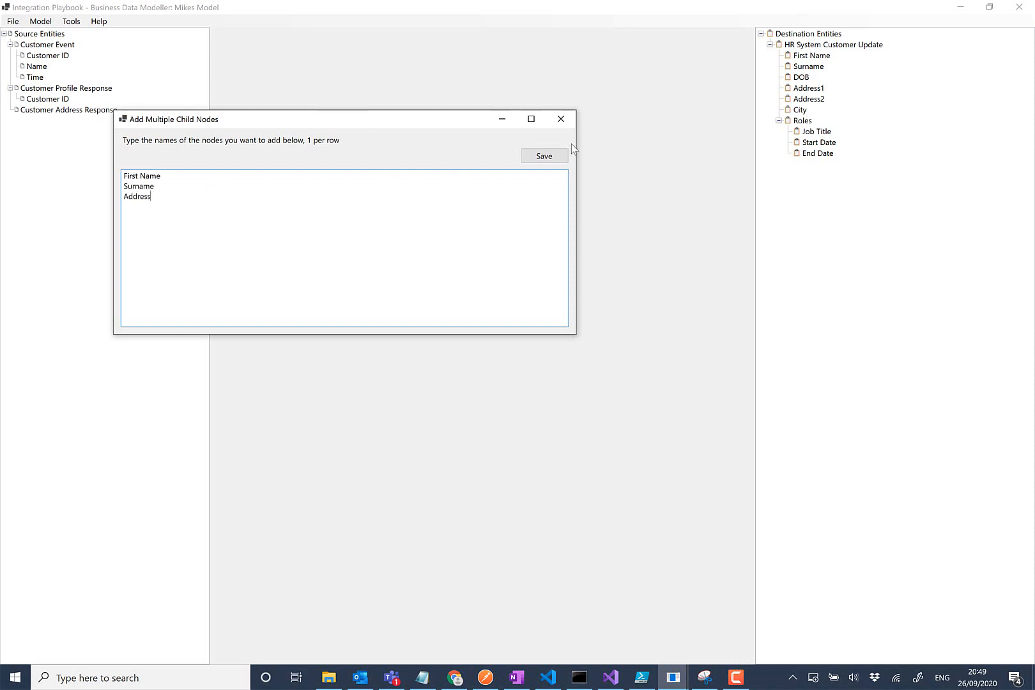
double_click(148, 199)
text(DOB)
click(554, 157)
Add the child nodes Address1, Address2 and City together under the Customer Address Response source entity.
right_click(74, 142)
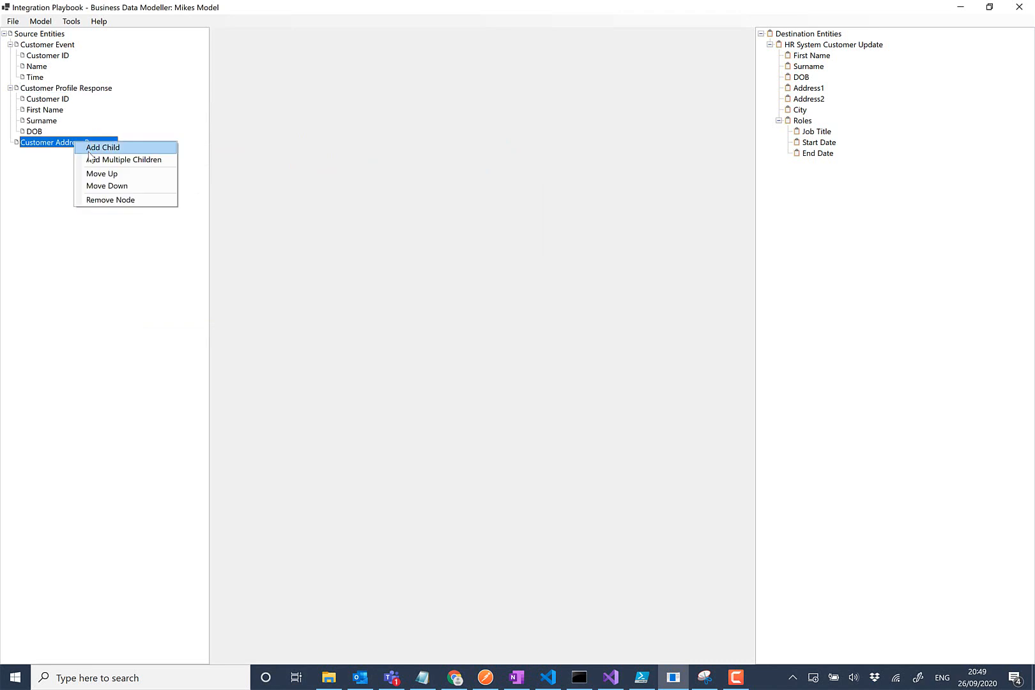
click(94, 160)
click(313, 190)
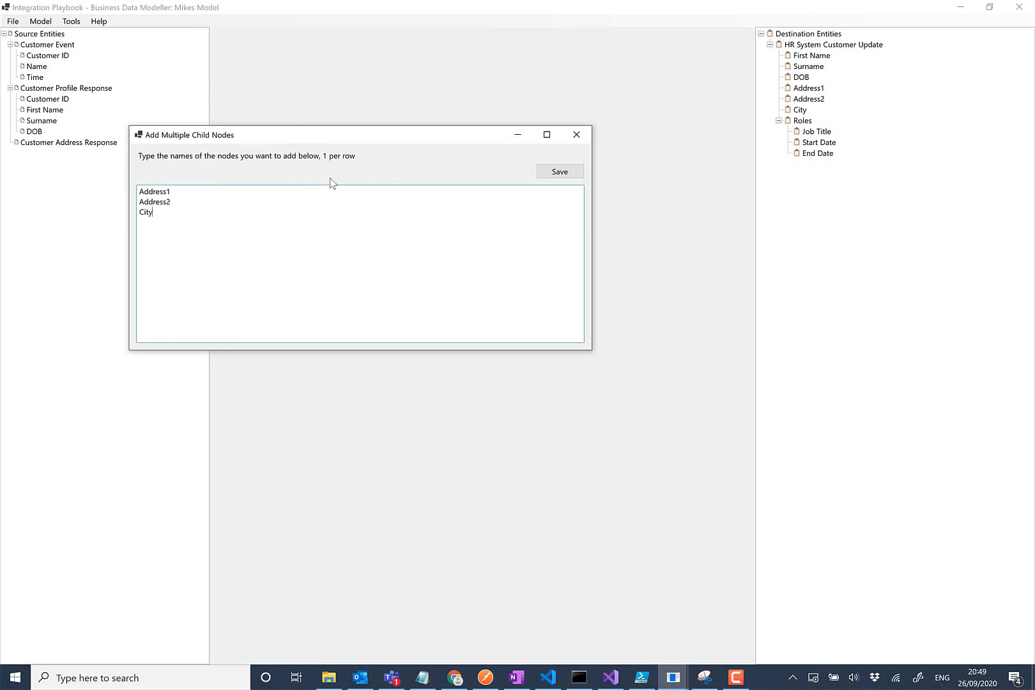
click(547, 172)
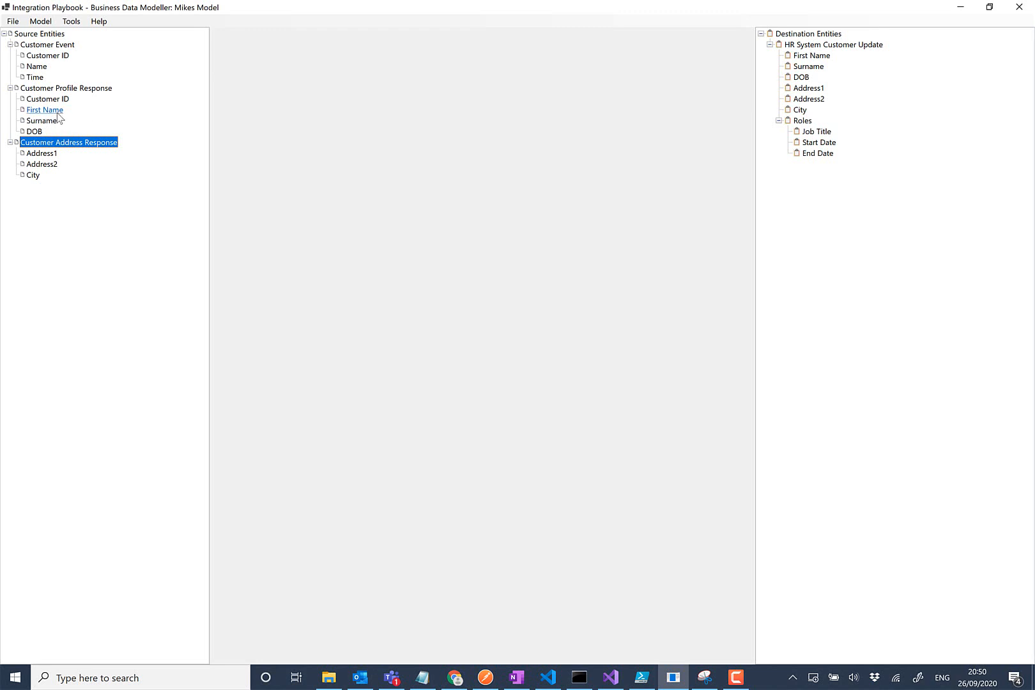
Map First Name, Surname and DOB of Customer Profile Response to the matching nodes under HR System Customer Update.
drag(34, 113, 812, 57)
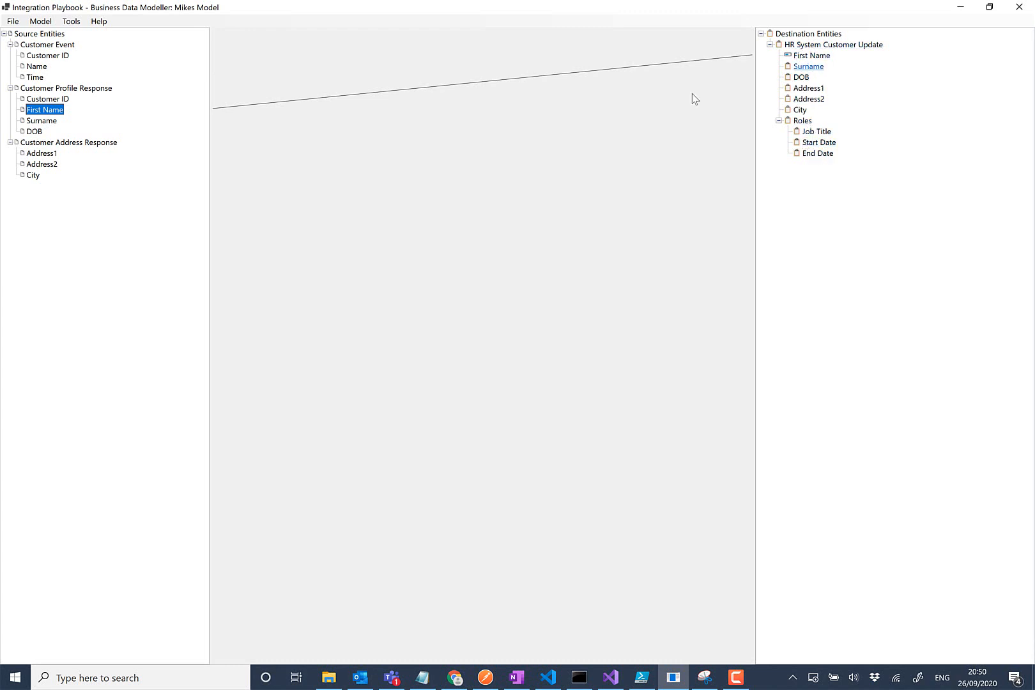
drag(33, 123, 798, 67)
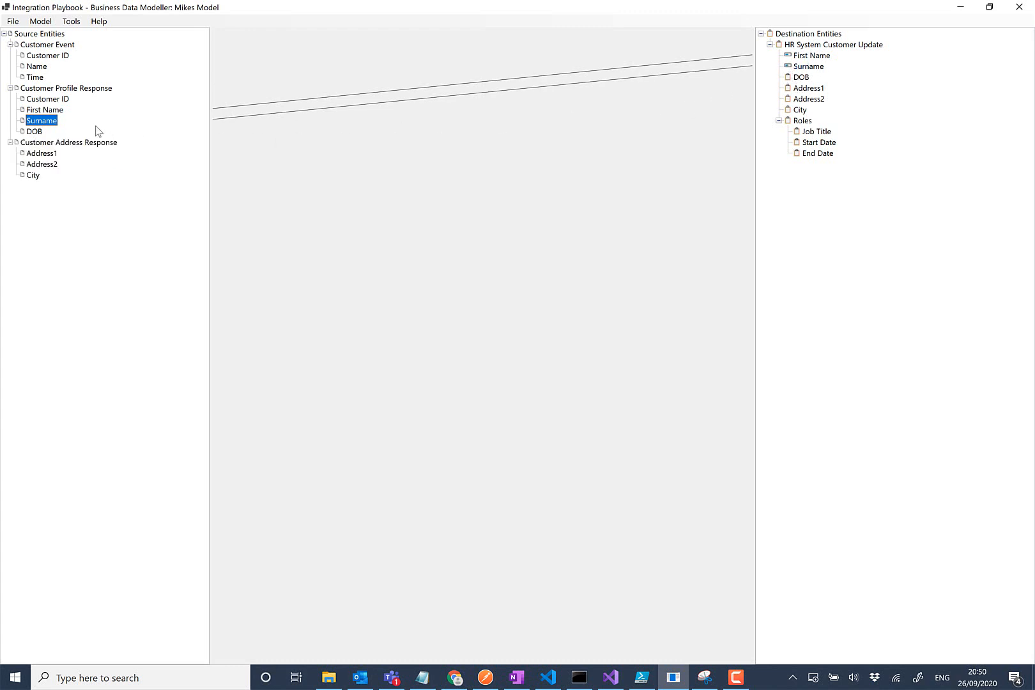
drag(34, 131, 805, 79)
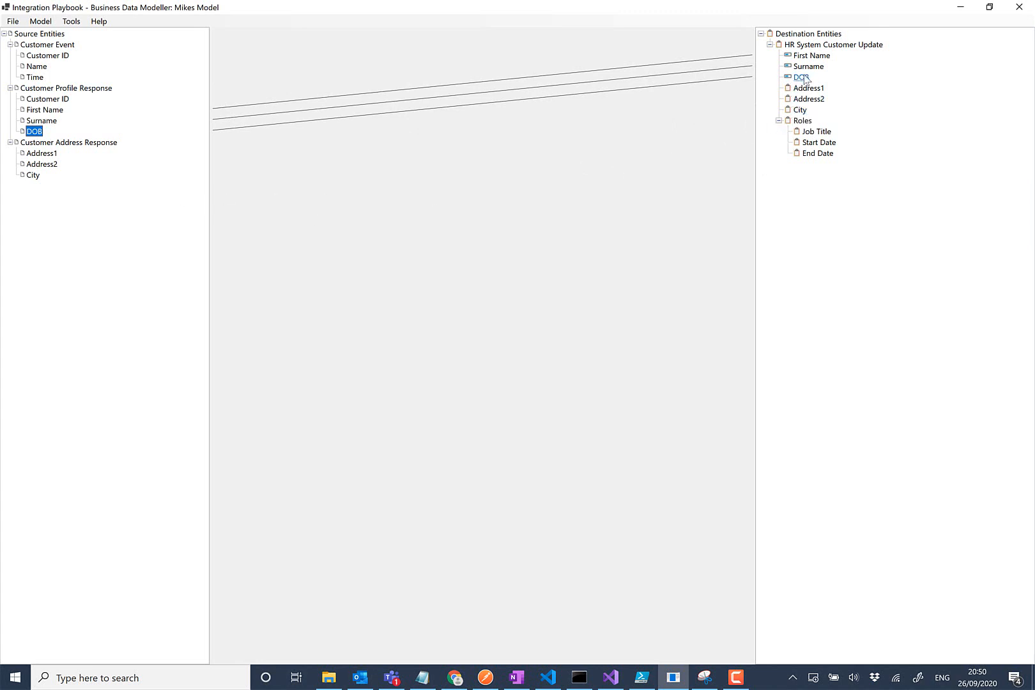
View the destination First Name node's mapping details, and highlight the links of Surname, DOB and First Name in turn.
double_click(810, 56)
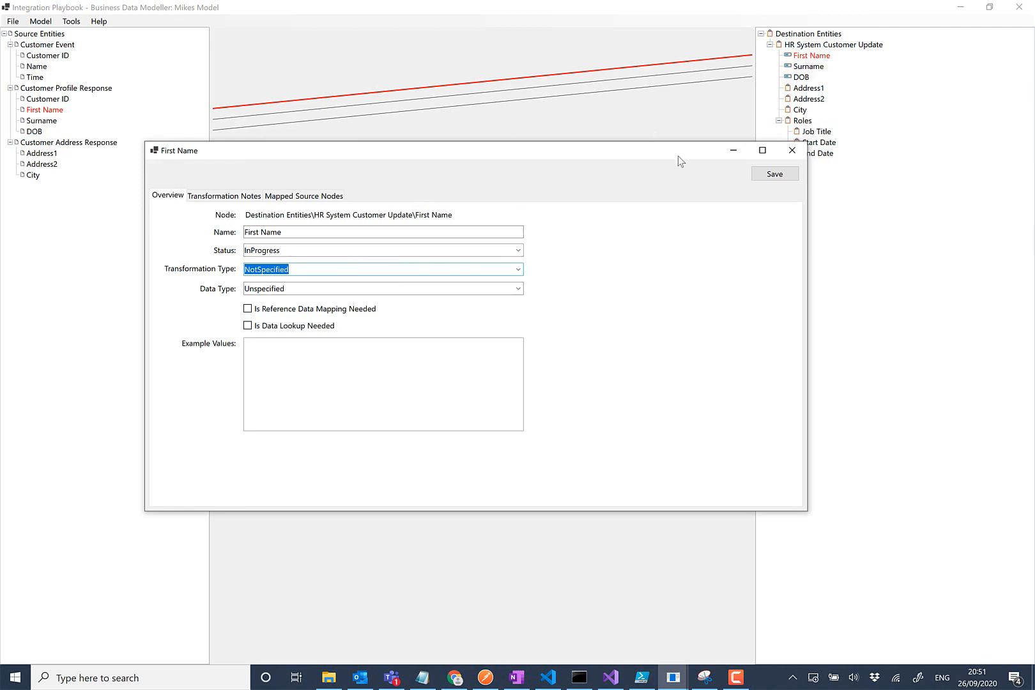
click(792, 152)
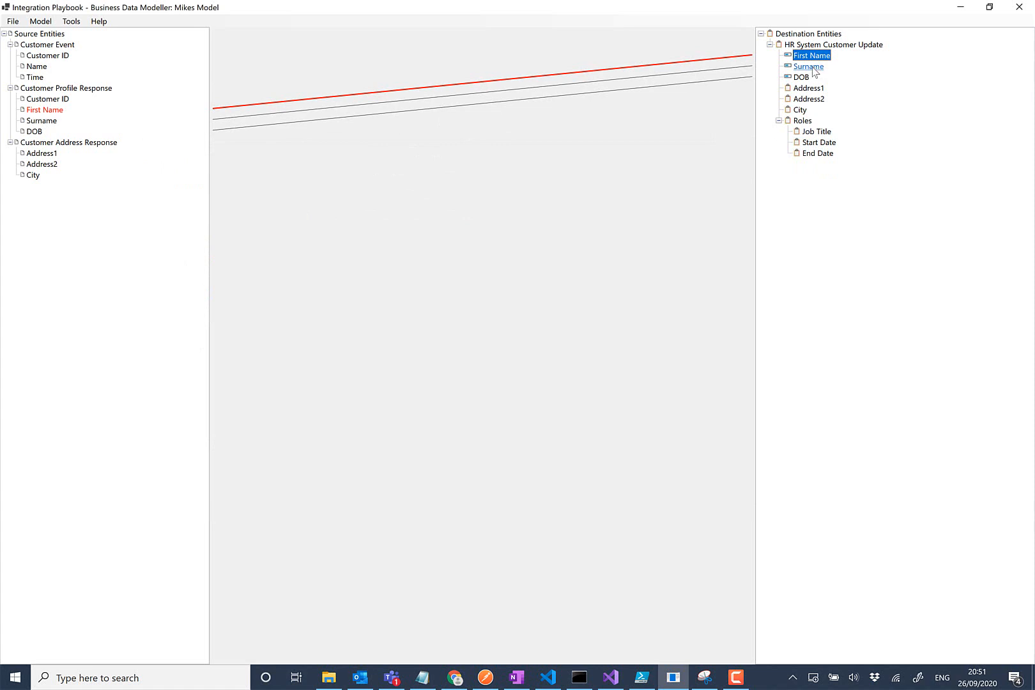
click(810, 68)
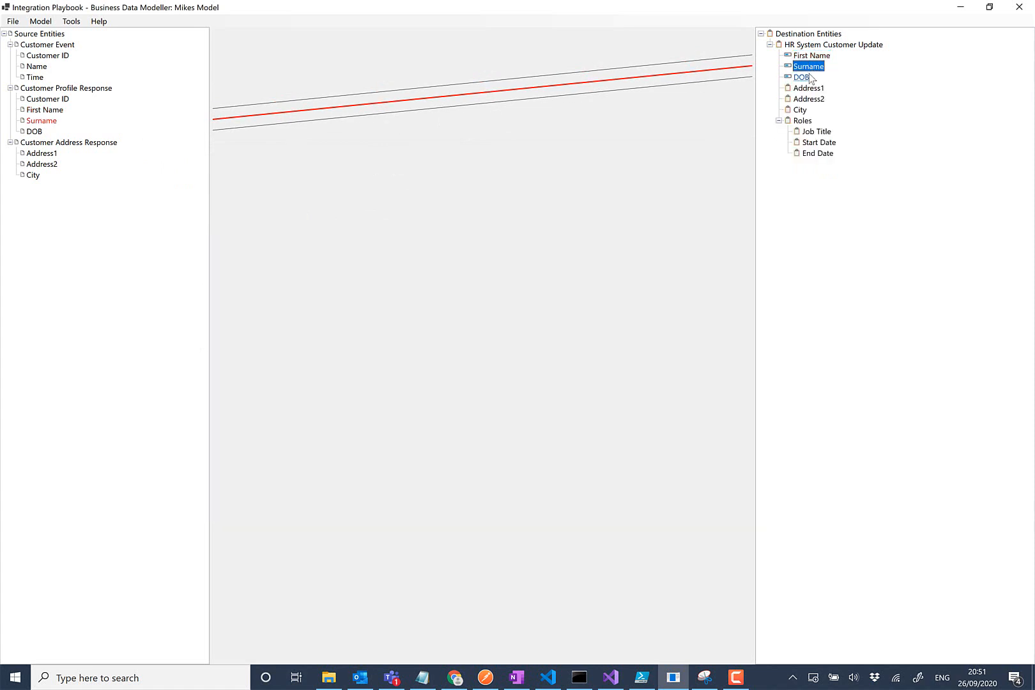
click(807, 77)
click(804, 57)
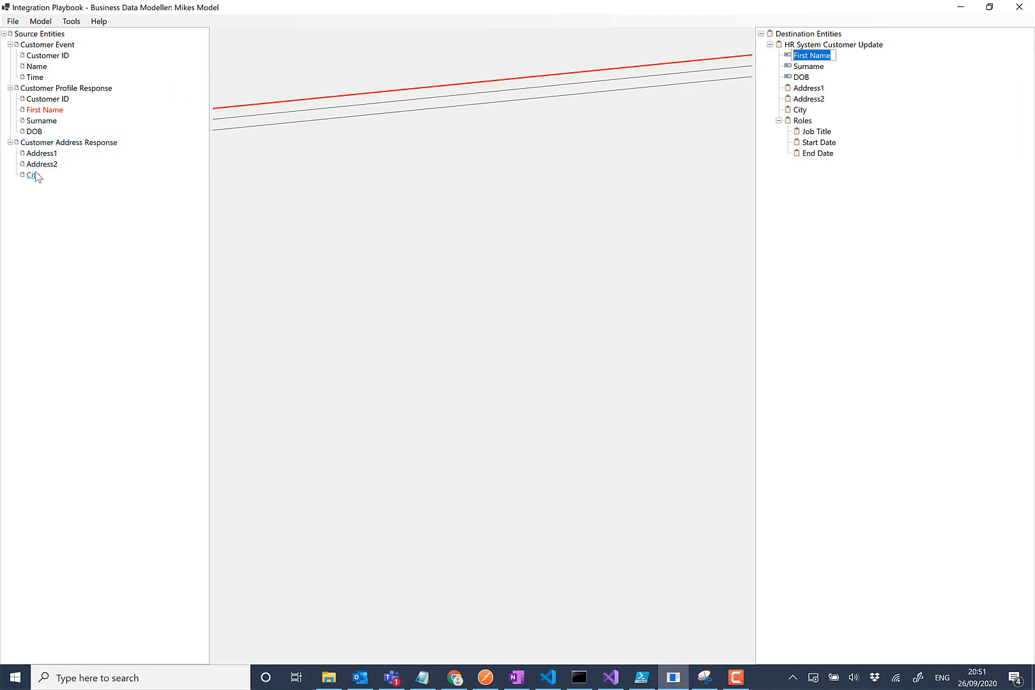
Map source Address1 and Address2 to the destination Address1 node, and check the links of destination Address1, DOB and Surname.
drag(55, 155, 800, 89)
drag(42, 164, 800, 89)
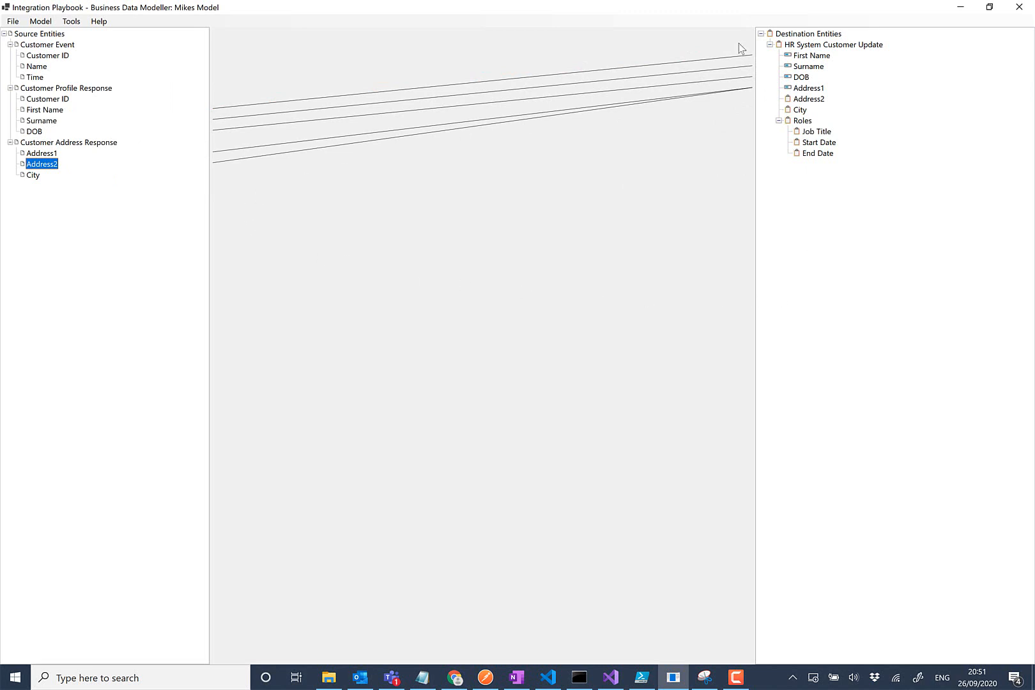
click(813, 90)
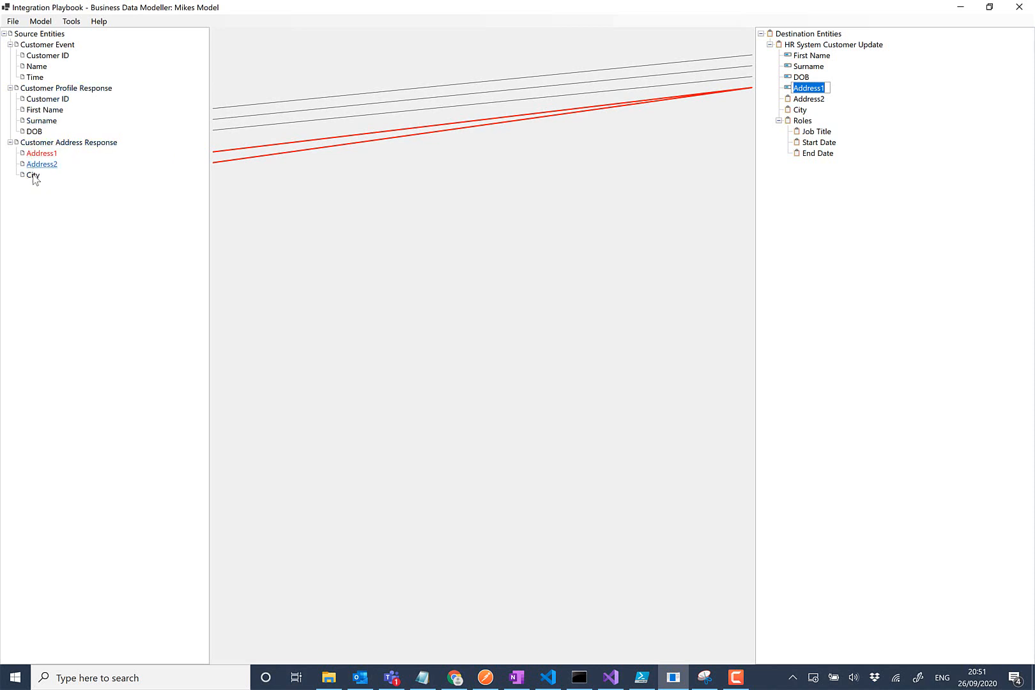
click(802, 77)
click(803, 67)
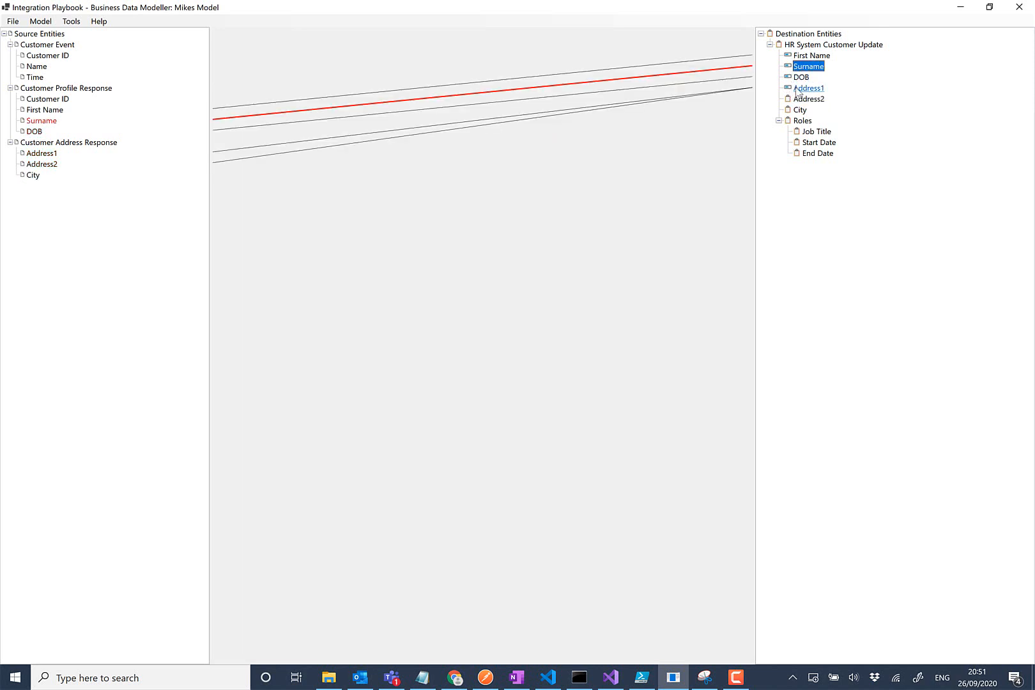
click(808, 87)
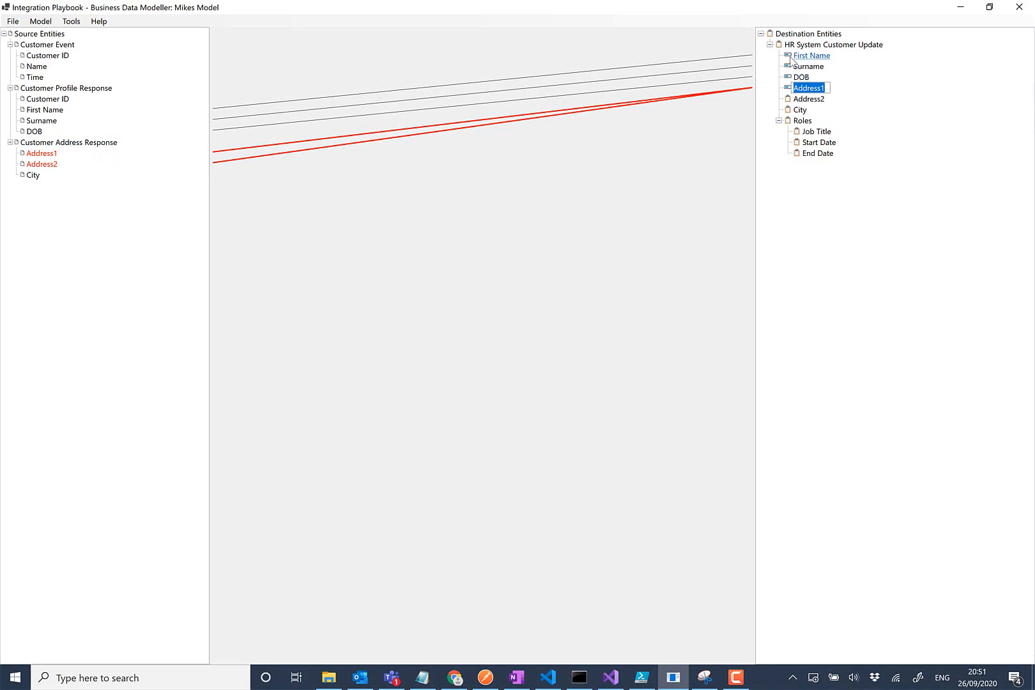
Set the destination First Name node's transformation type to PassThru and enter a sample first name as its example value.
double_click(803, 58)
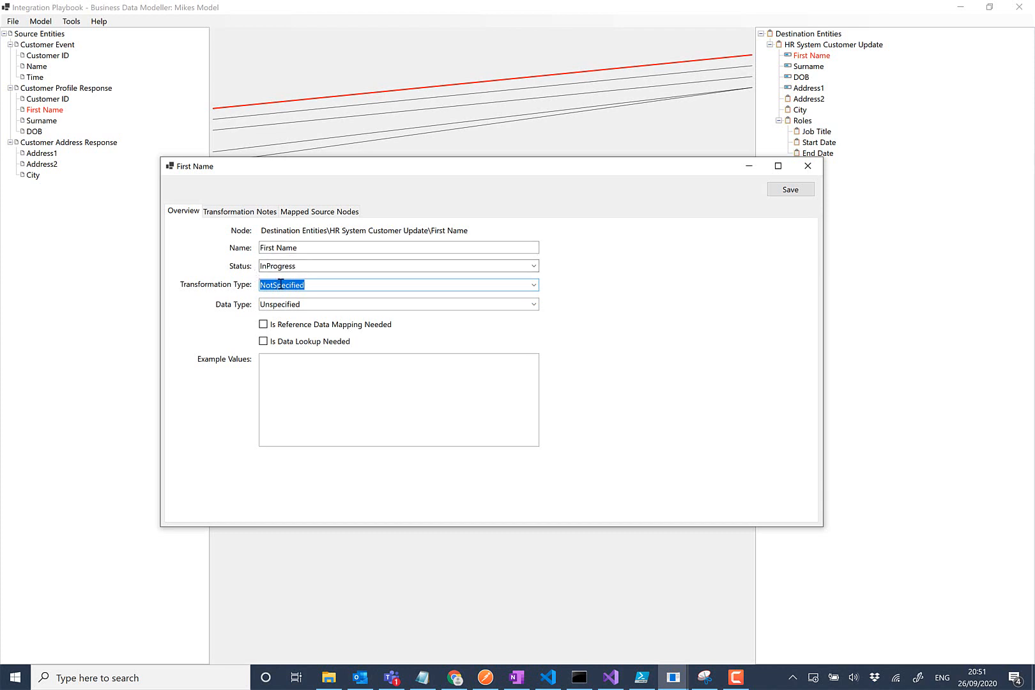
click(532, 285)
click(303, 308)
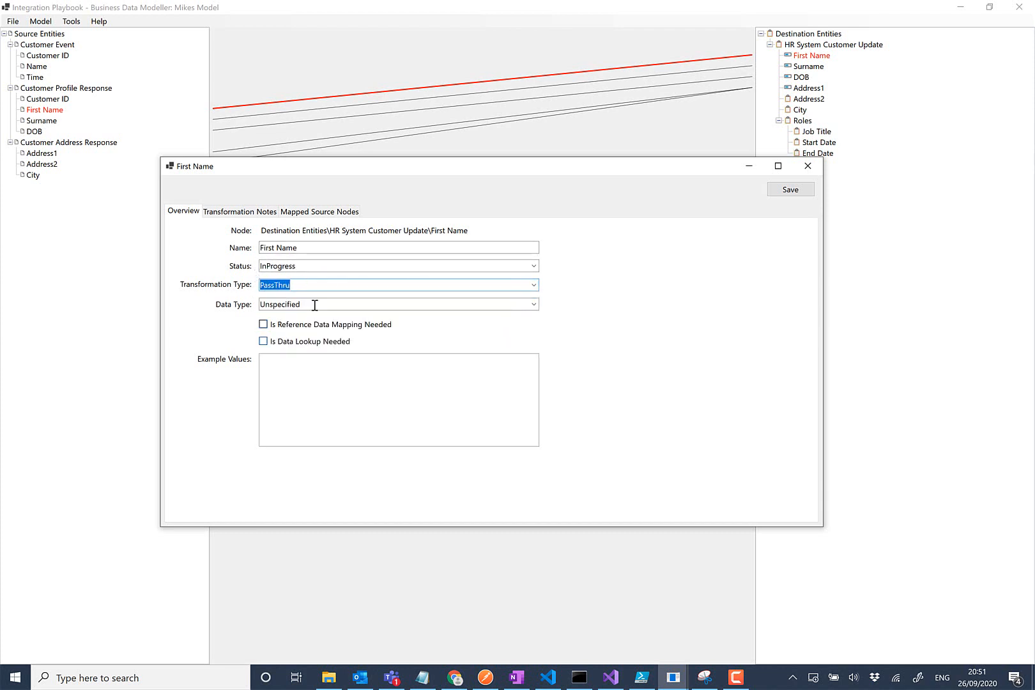
click(293, 369)
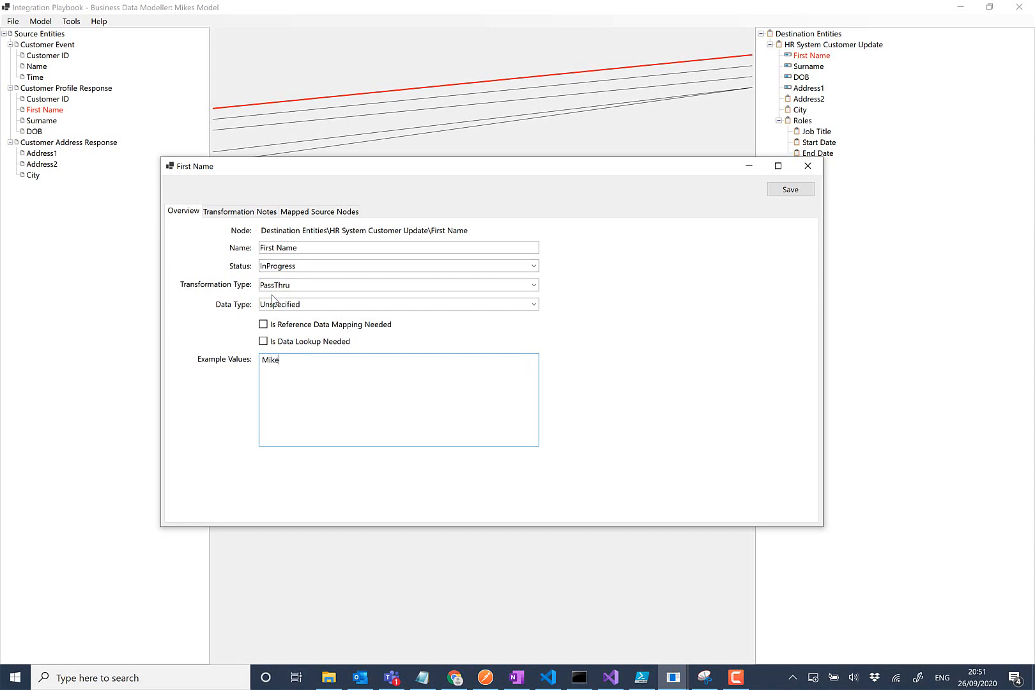
Write a transformation note describing the First Name mapping as pass through, and inspect its mapped source nodes.
click(244, 211)
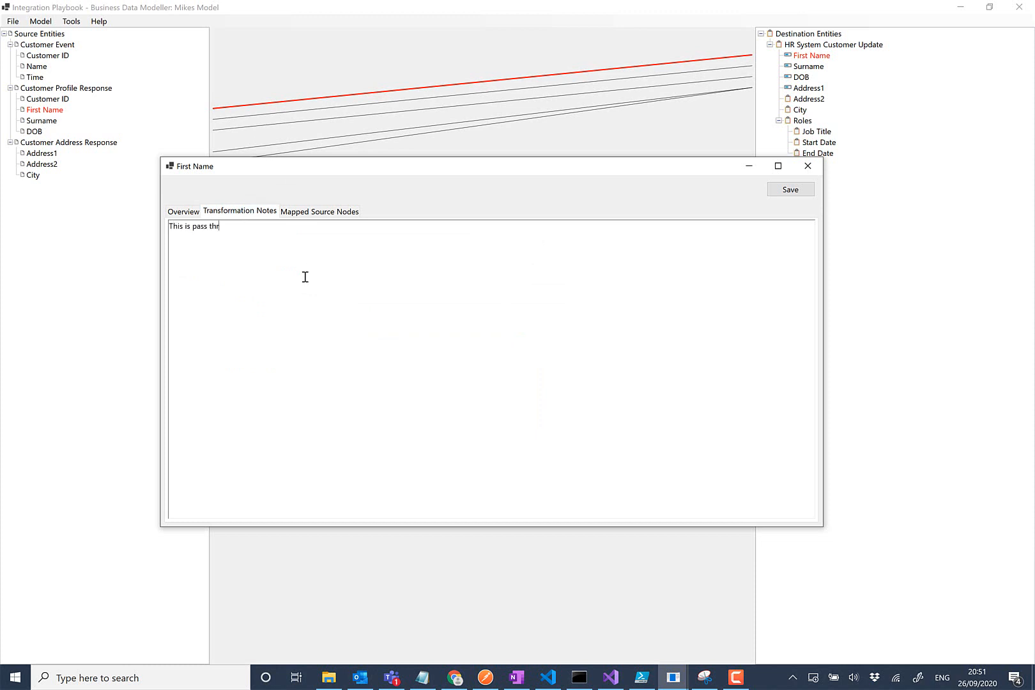
click(355, 212)
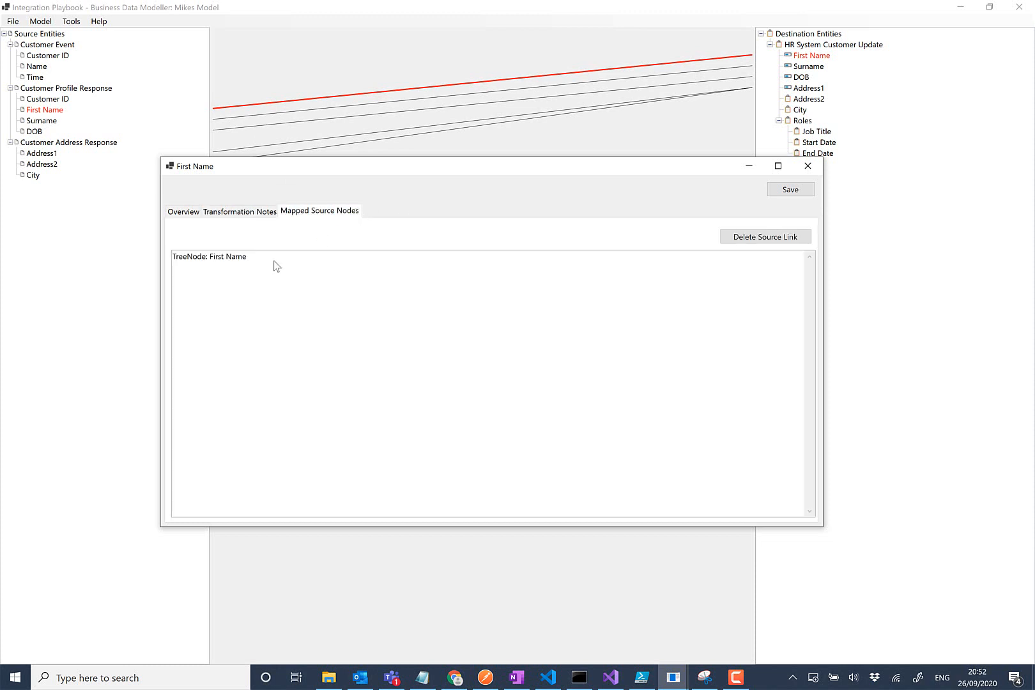
click(225, 258)
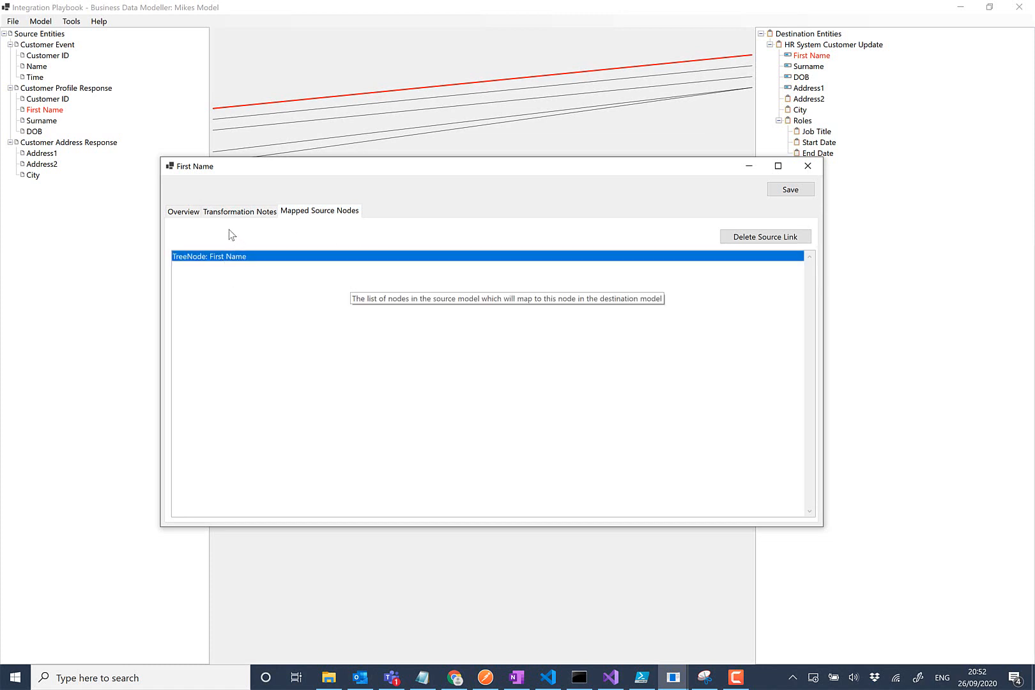
Set the destination First Name node's status to Complete and save its mapping details.
click(183, 213)
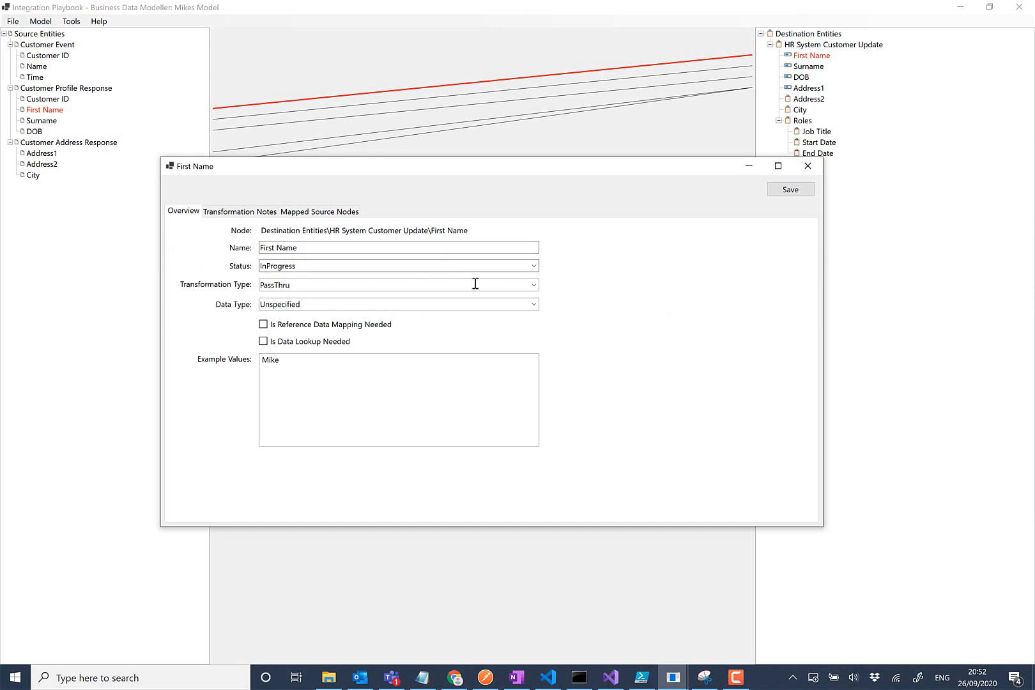
click(520, 266)
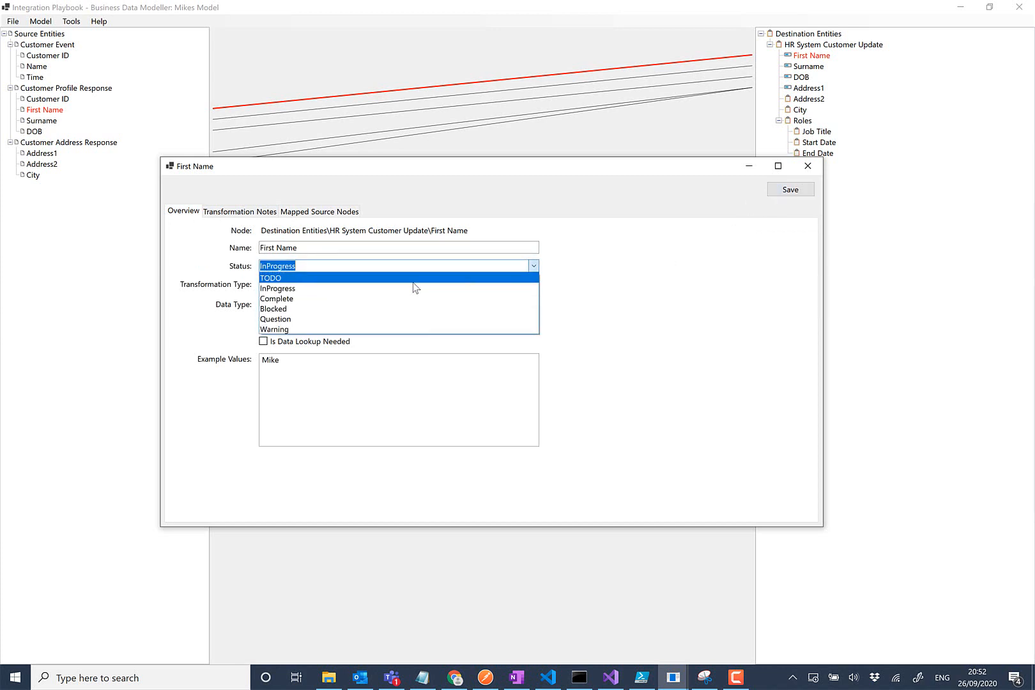
click(337, 299)
click(789, 194)
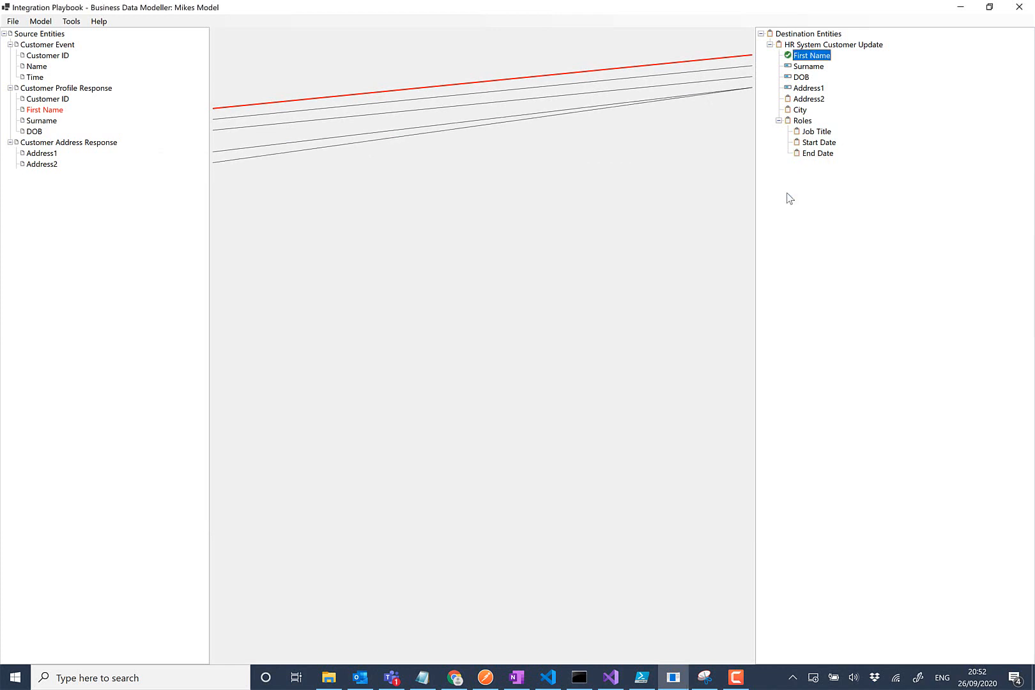
Set the destination Surname node's status to Blocked and save its mapping details.
double_click(793, 67)
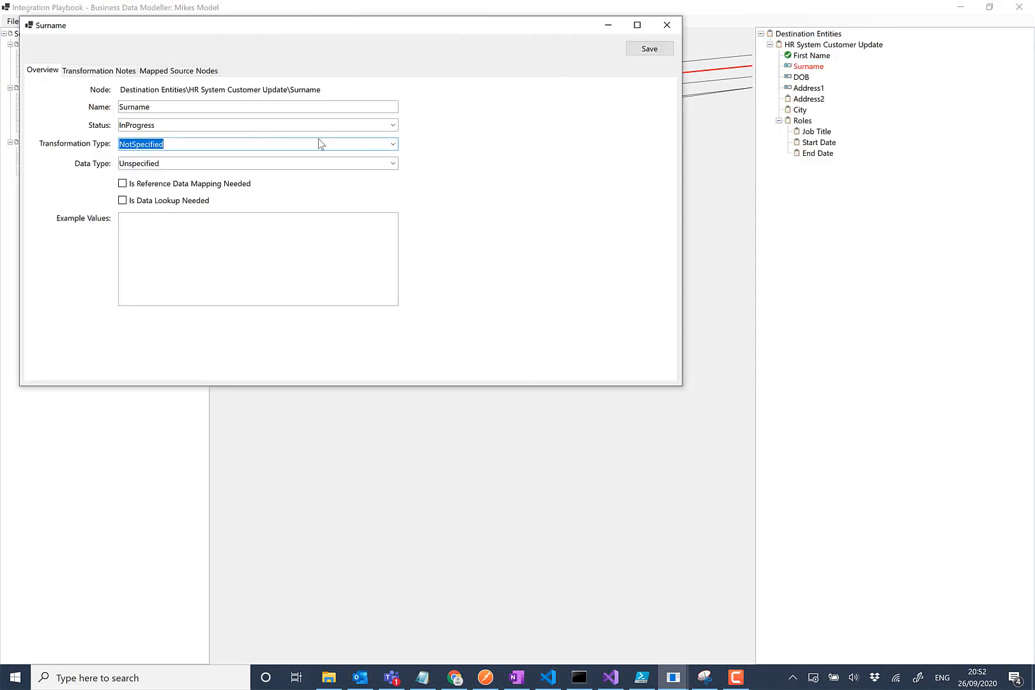
click(392, 125)
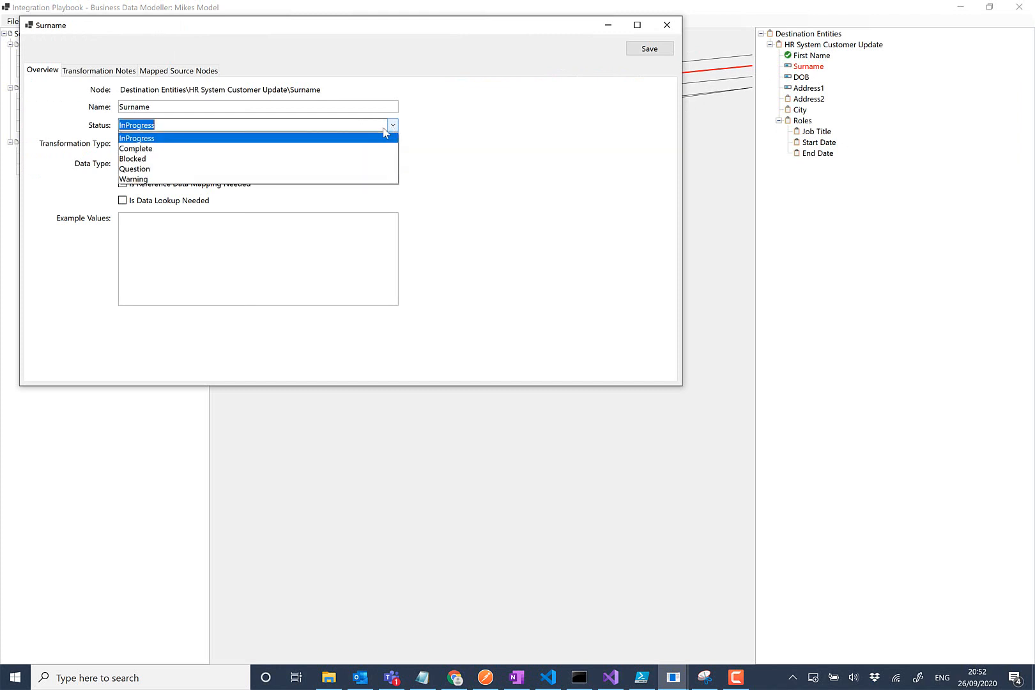
click(185, 168)
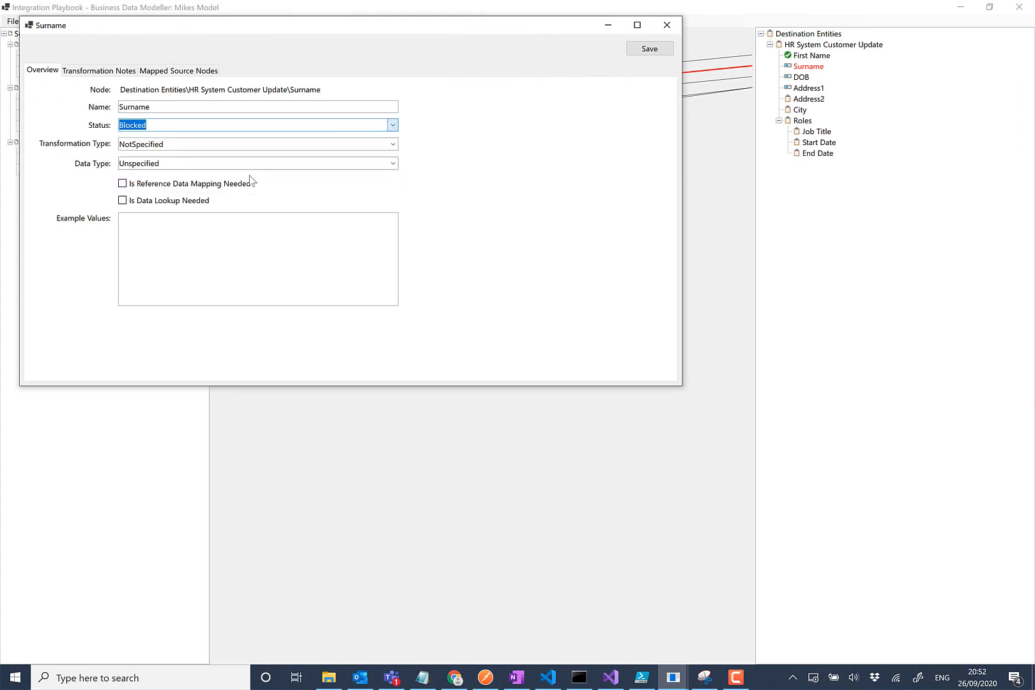
click(651, 54)
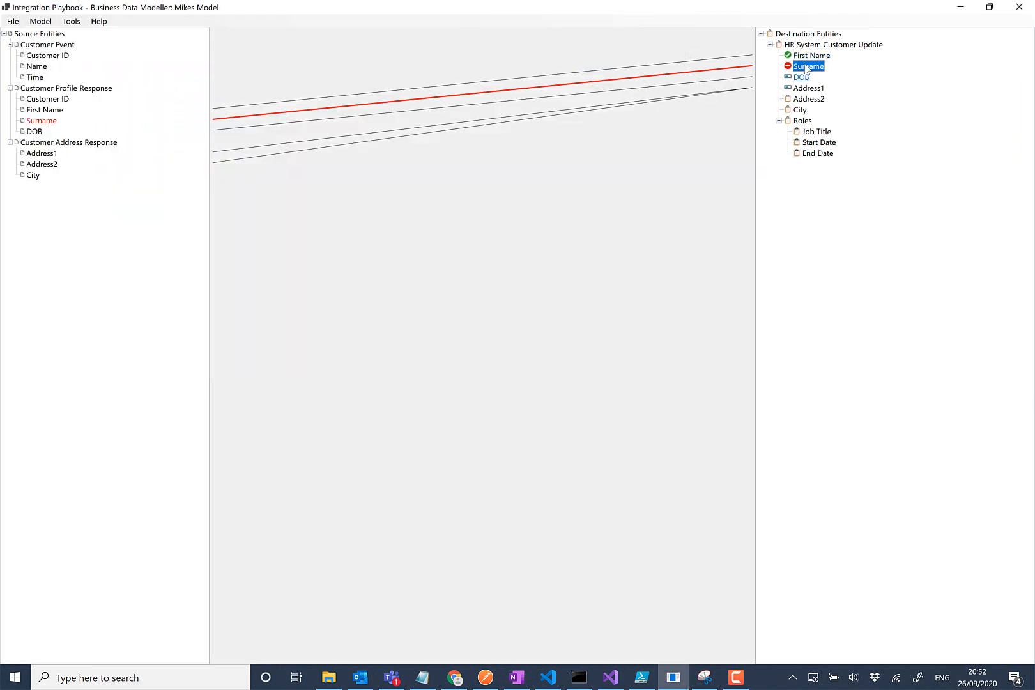
Set the destination DOB node's transformation type to Simple and enter a sample date as its example value.
double_click(800, 77)
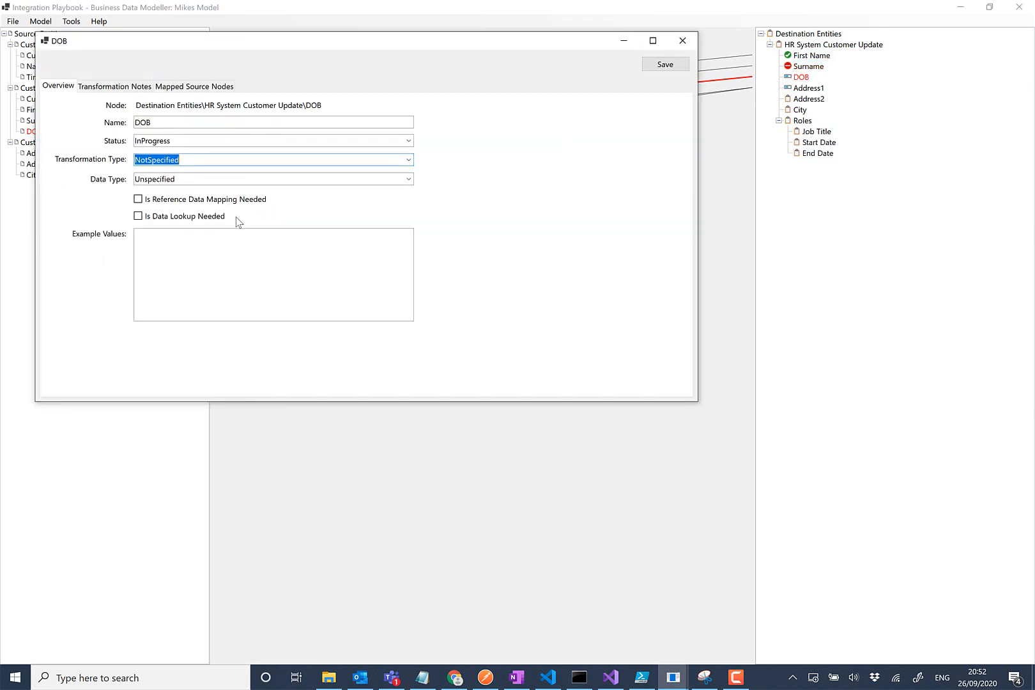
click(410, 161)
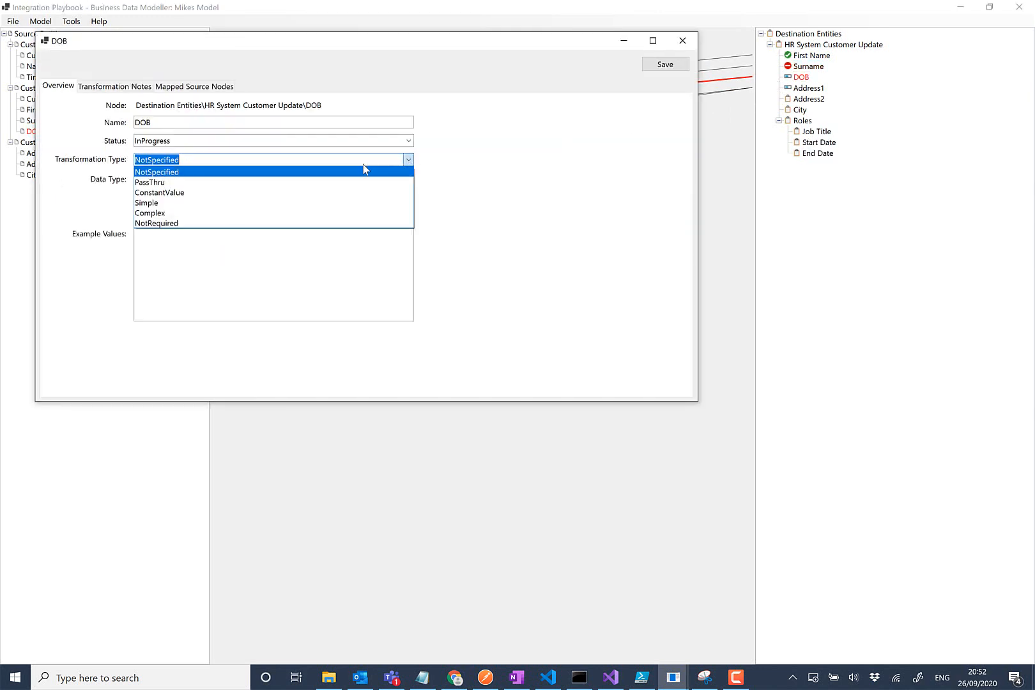
click(158, 203)
click(165, 236)
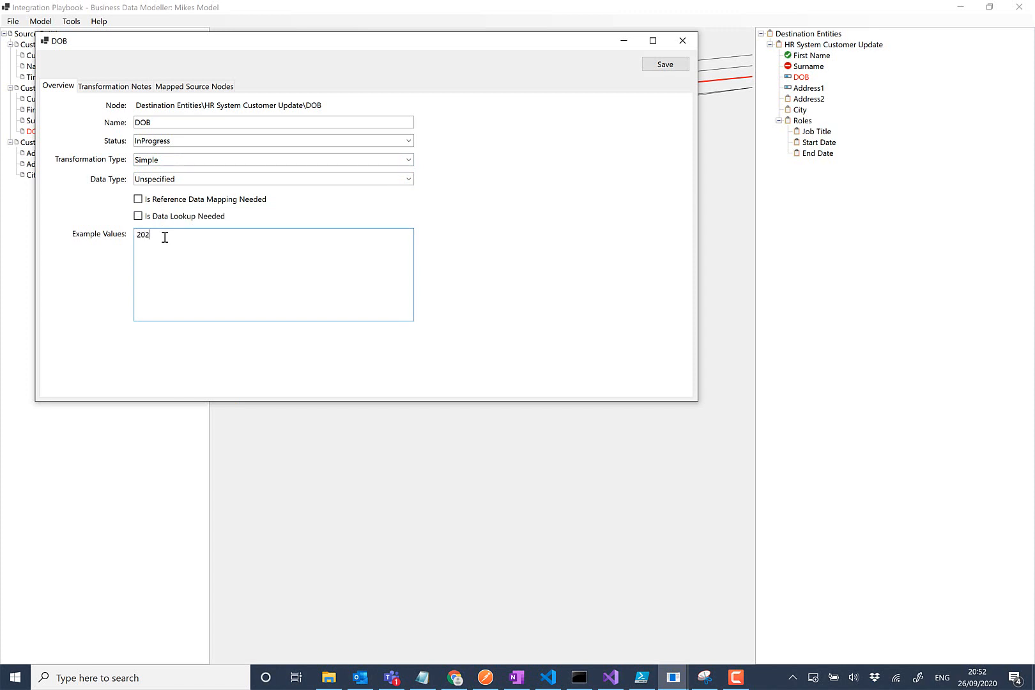
Add a DOB transformation note requiring conversion from year-first to year-last date format, set the status to Complete, and save the node.
click(136, 87)
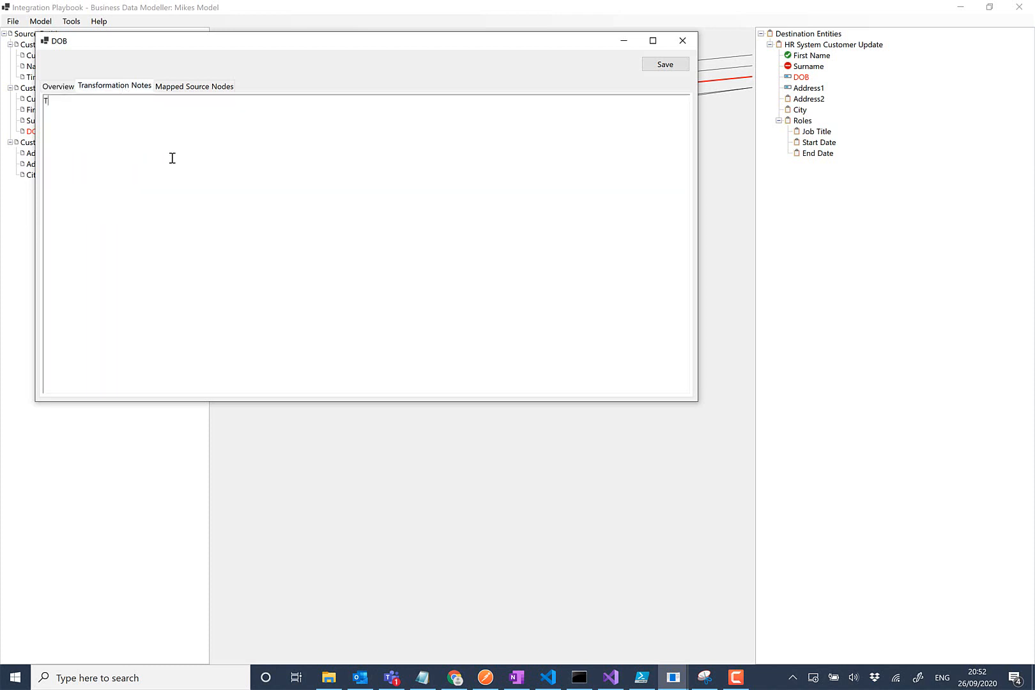
text(This needs converting from 2020-01-01 to 01-01-2020)
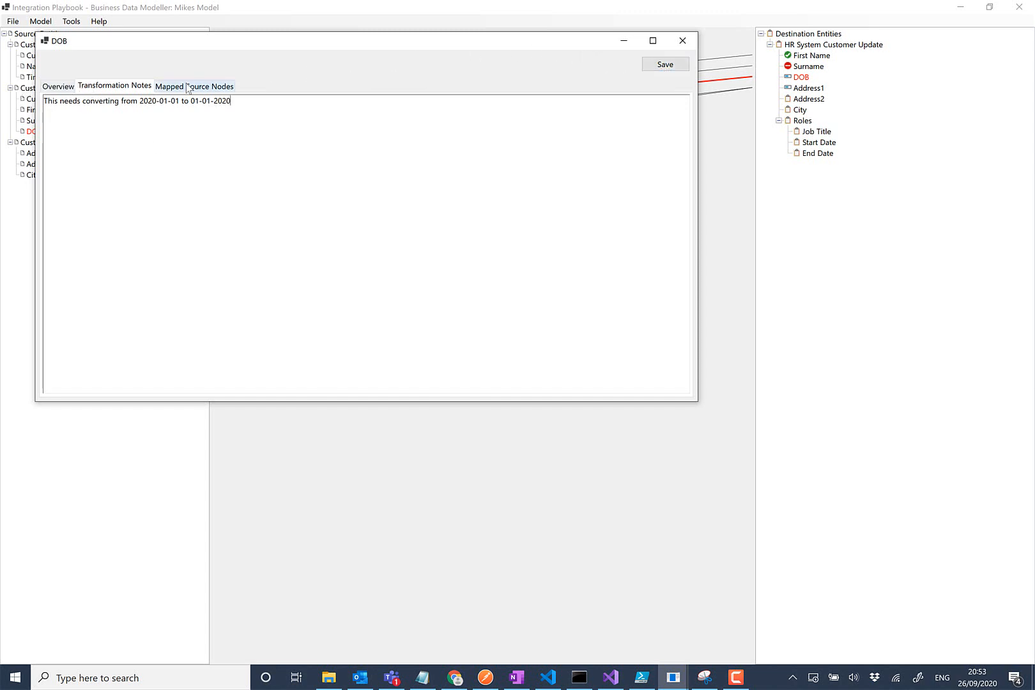
click(58, 86)
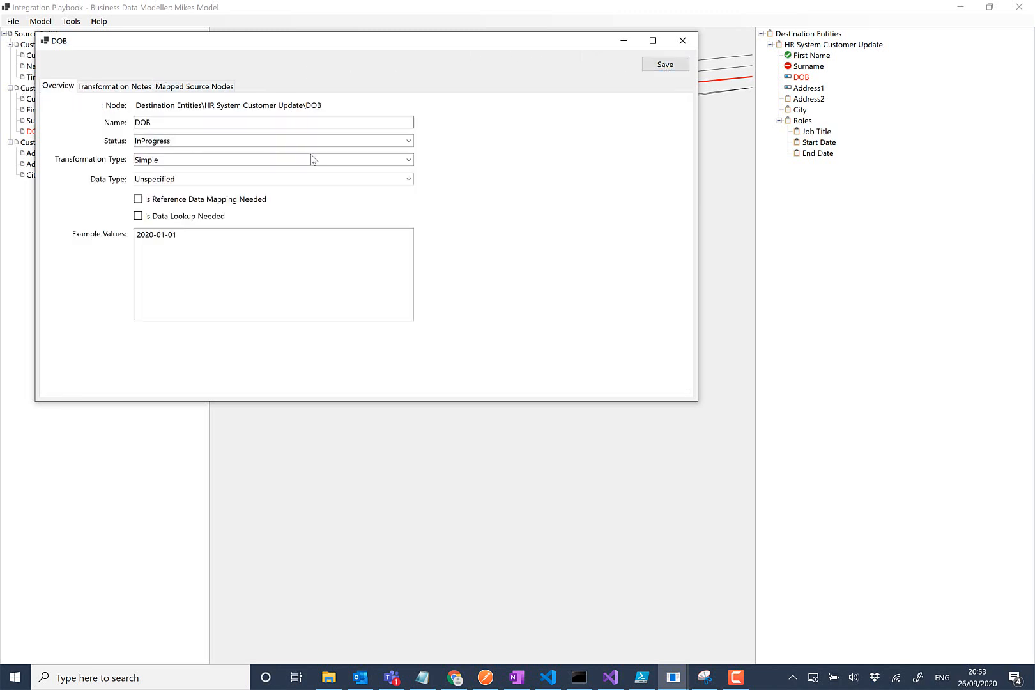
click(408, 141)
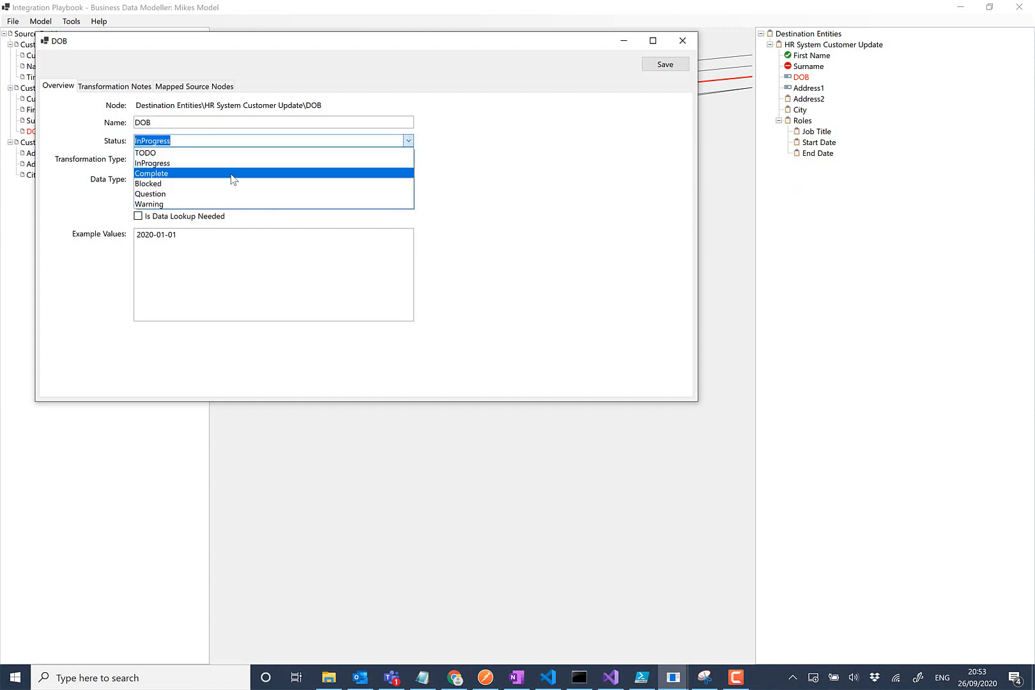
click(232, 174)
click(662, 65)
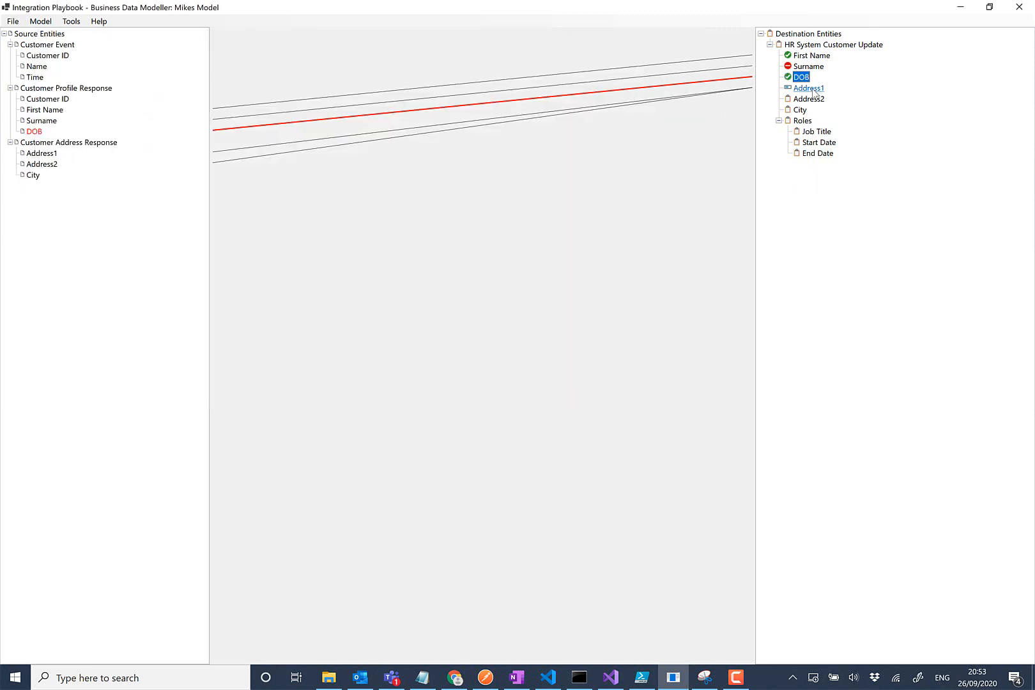
Write the transformation note "Add1 + add2" for the destination Address1 node.
click(809, 88)
click(811, 88)
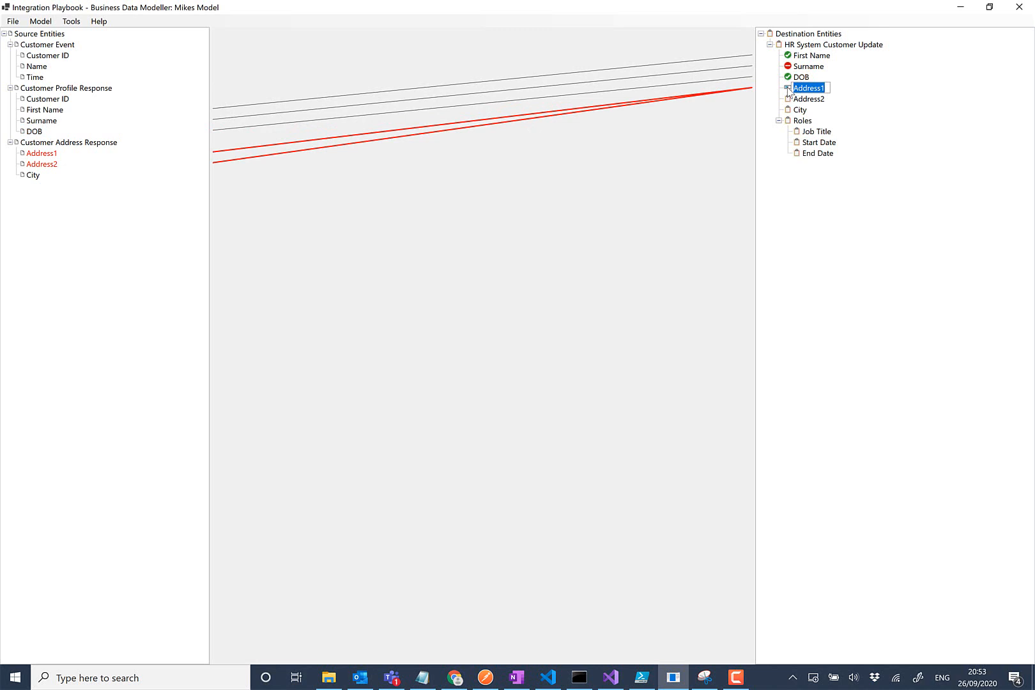
double_click(807, 88)
click(152, 103)
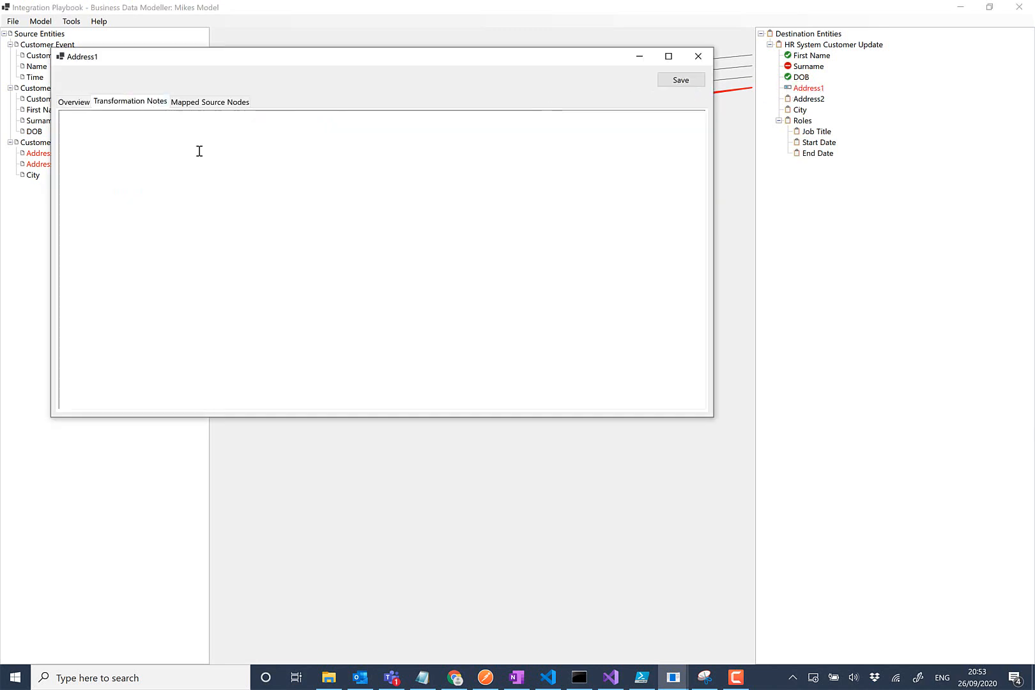
text(Add1 + add2)
Set the destination Address1 node's status to Question and save its mapping details.
click(78, 105)
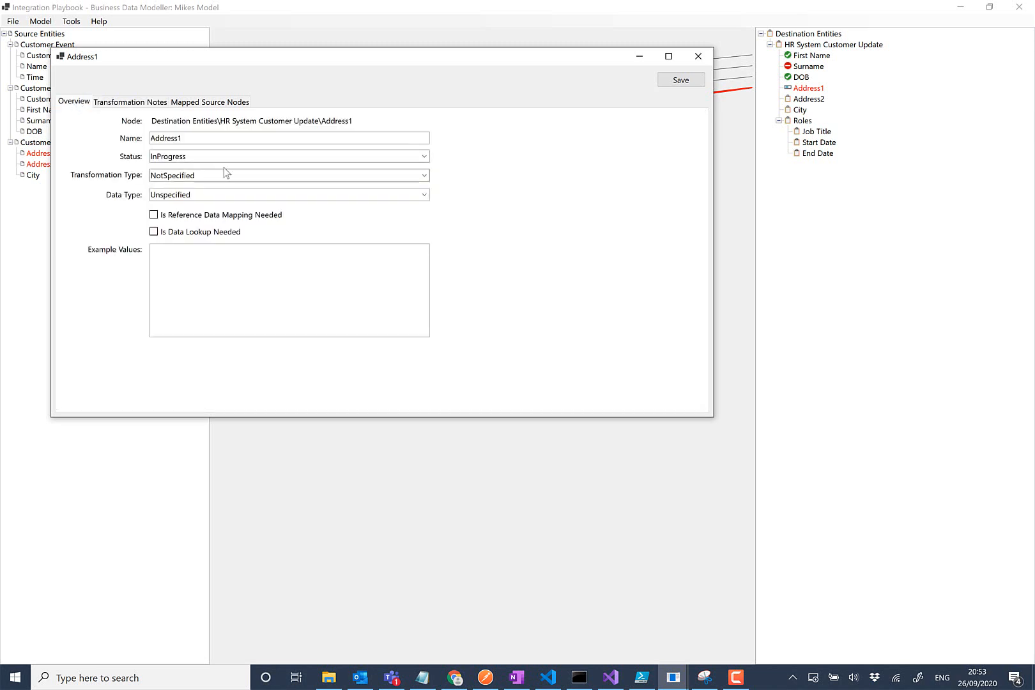
click(423, 157)
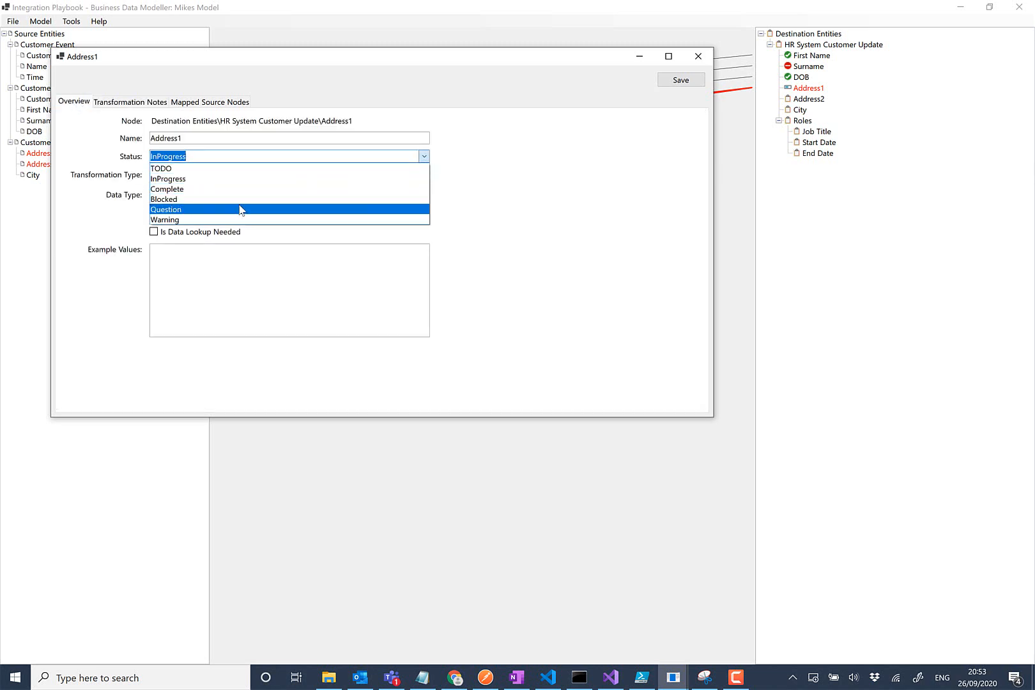
click(240, 209)
click(682, 81)
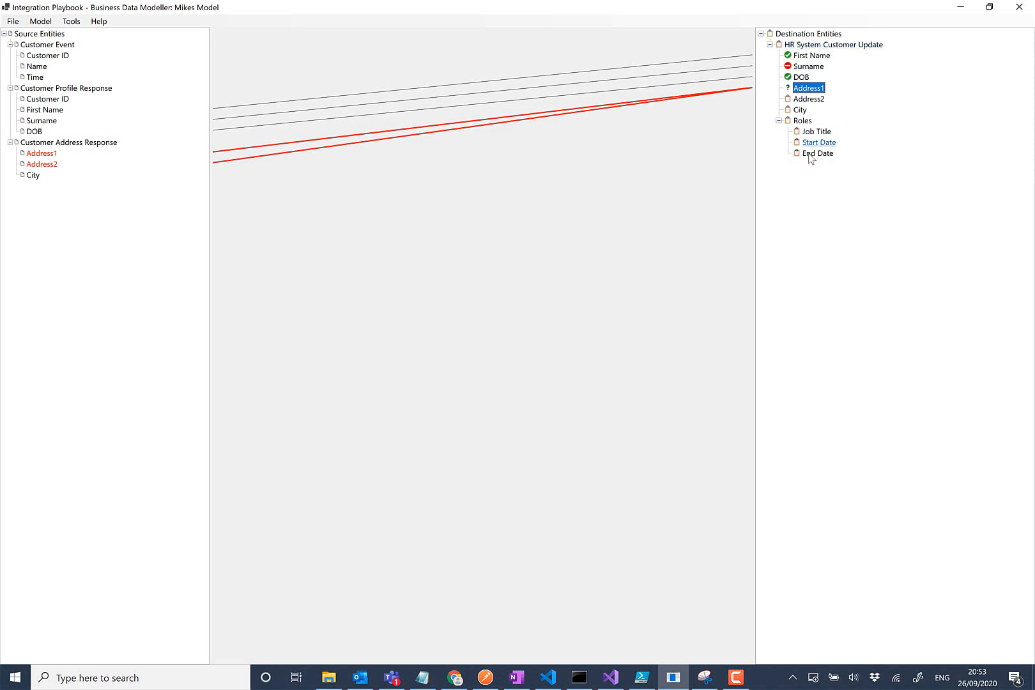
Save the data model with its documented mappings.
click(802, 77)
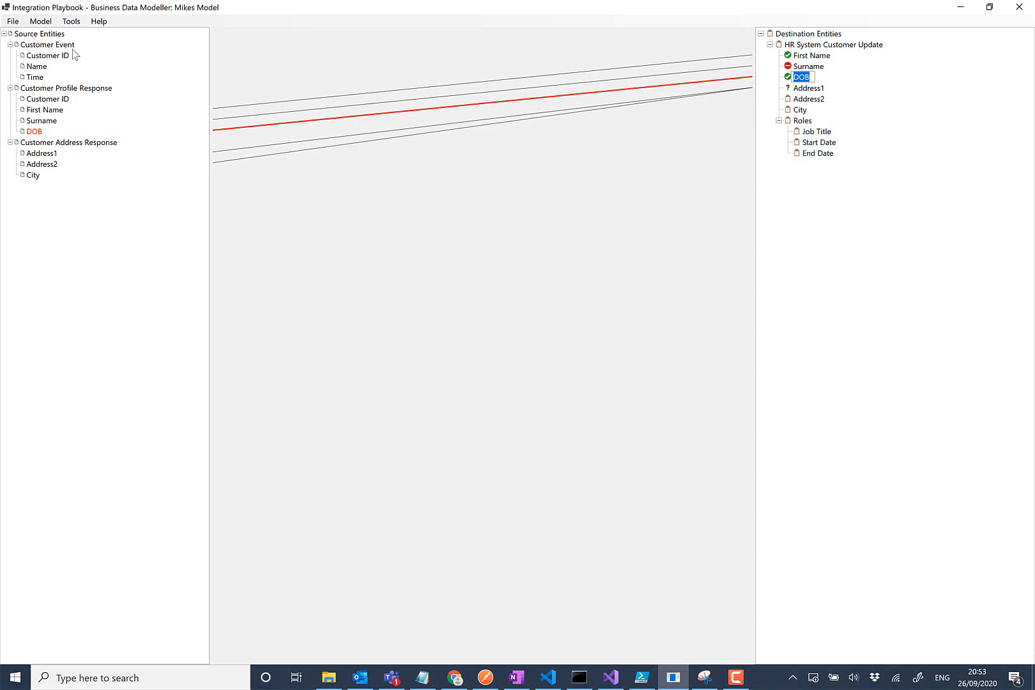
click(13, 21)
click(36, 65)
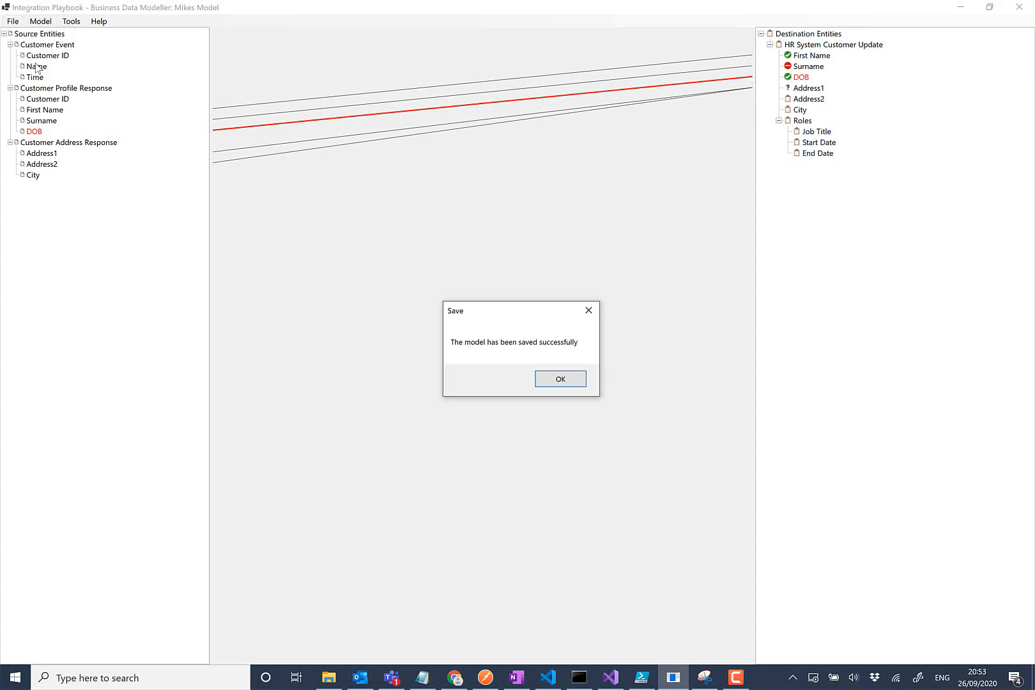
click(560, 379)
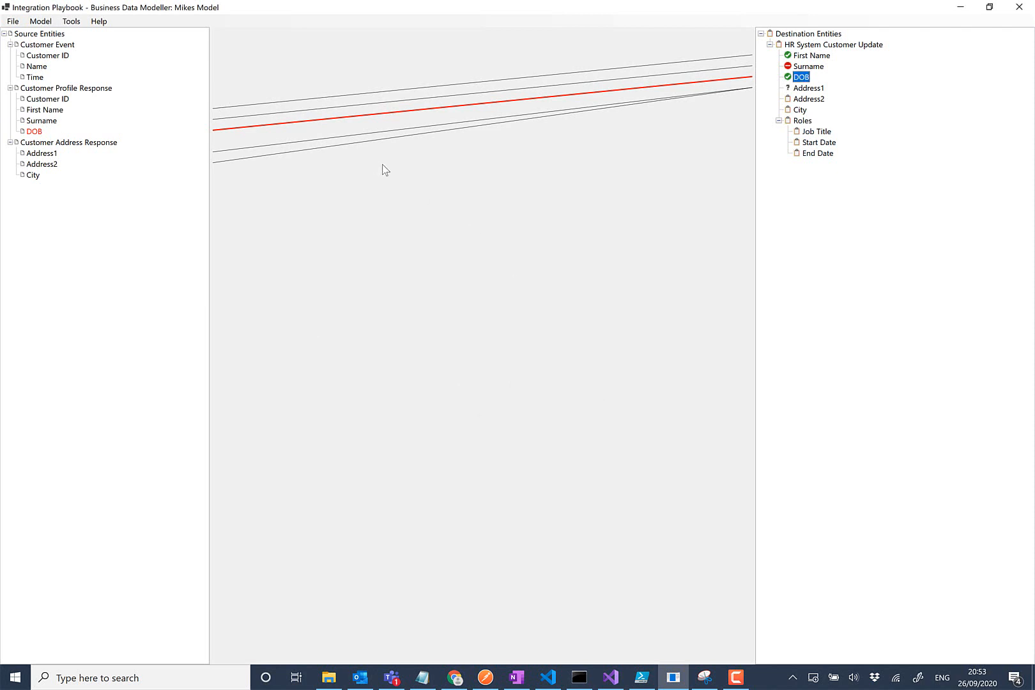
click(738, 678)
click(737, 678)
Export the model as a Word report named Docs in the Desktop's Model folder.
click(67, 26)
click(66, 25)
click(71, 21)
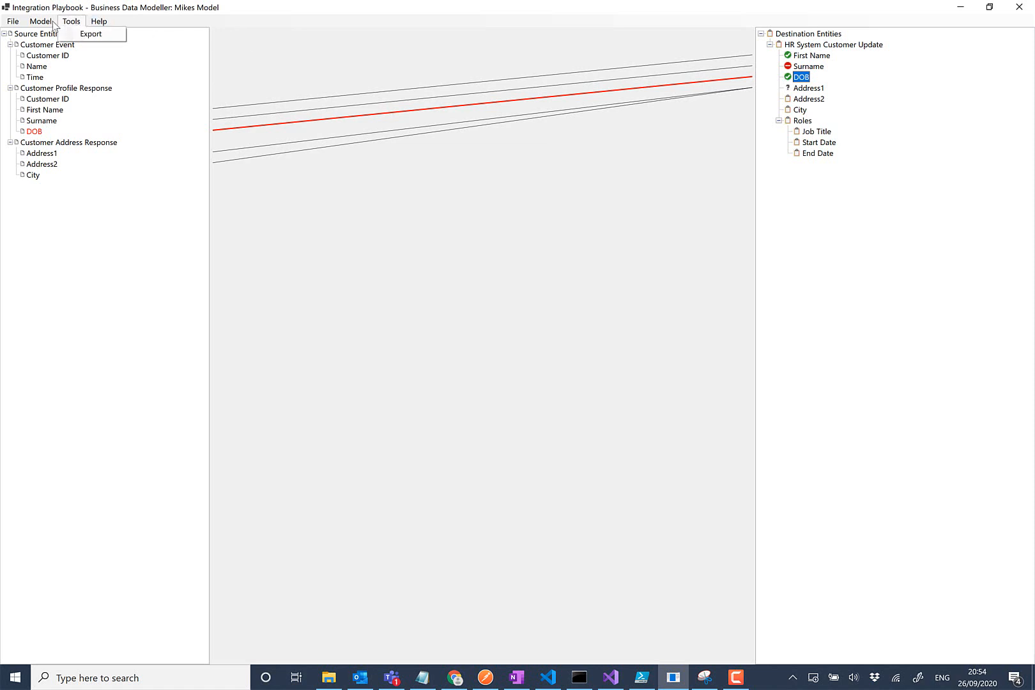
click(82, 34)
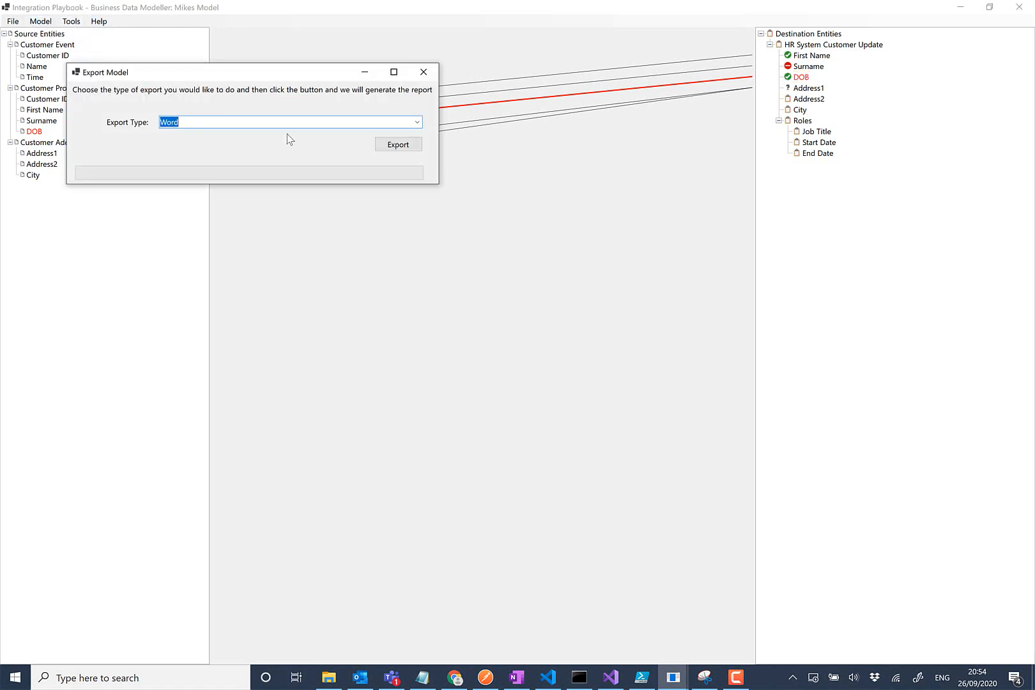
click(404, 146)
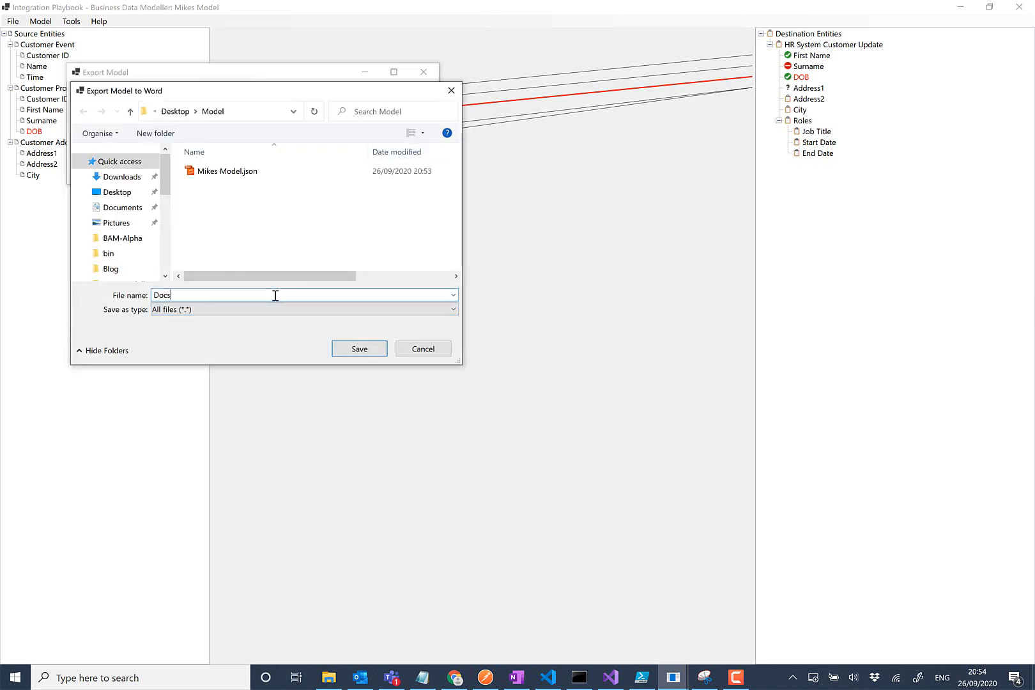
key(Return)
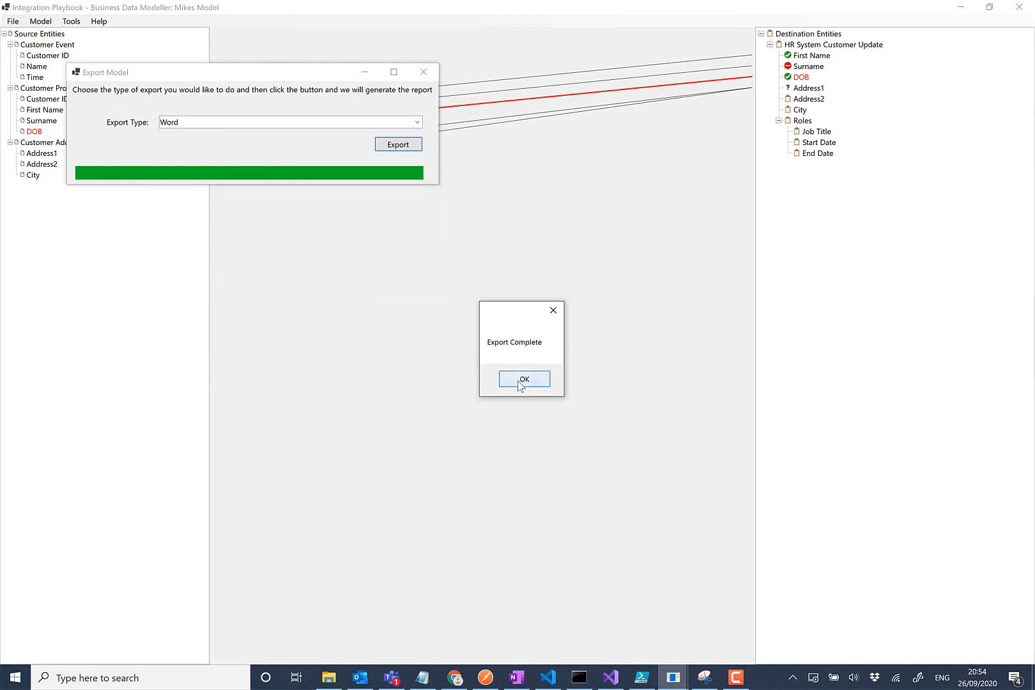
click(524, 379)
Switch to File Explorer and open the exported Docs.docx from the Model folder in Word.
click(328, 677)
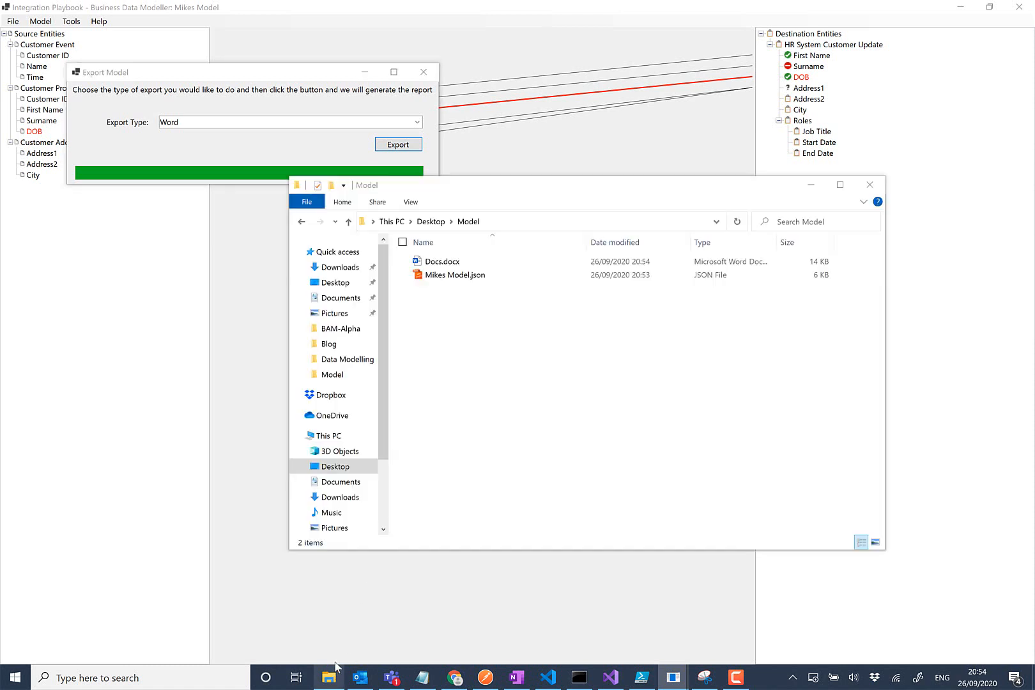
click(445, 267)
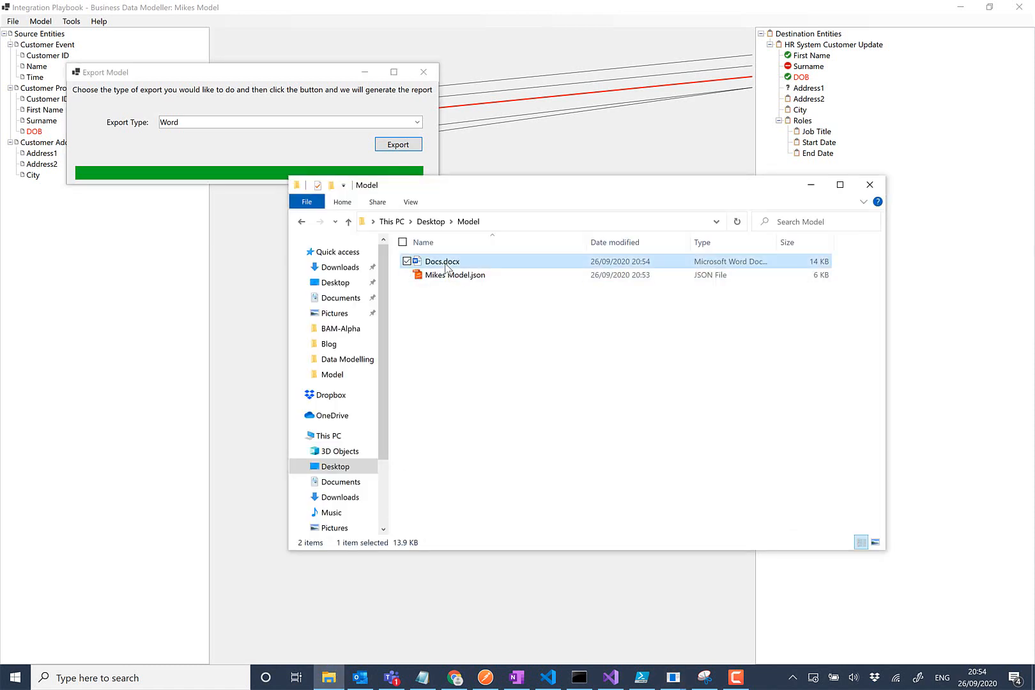
double_click(445, 264)
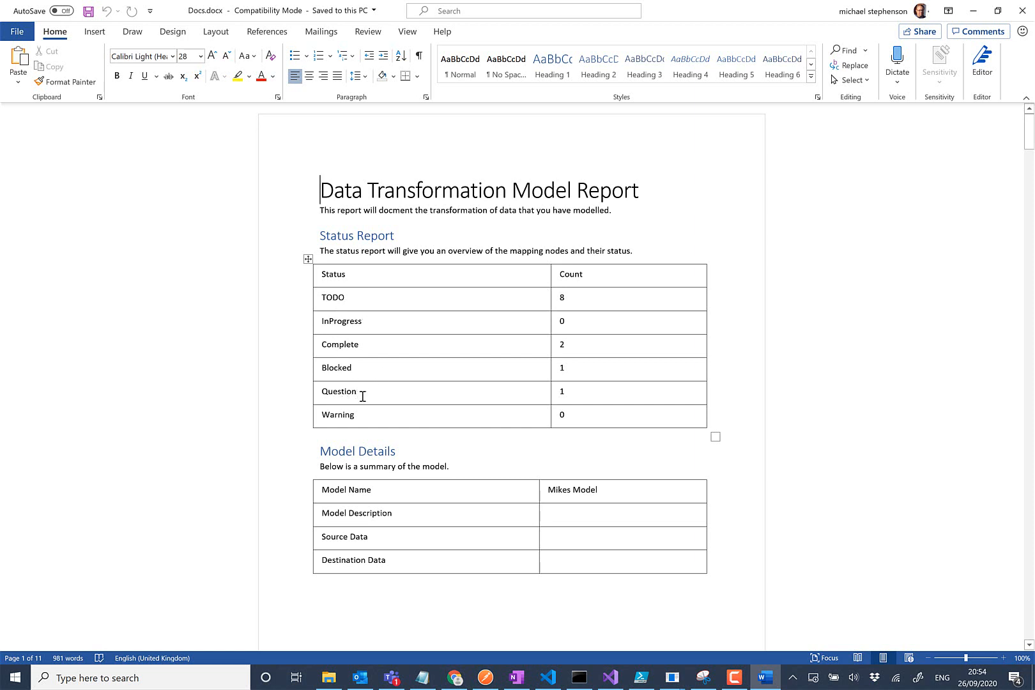
Review the report's status counts, model details, and summary of which source nodes map to each destination node.
scroll(431, 355, down, 4)
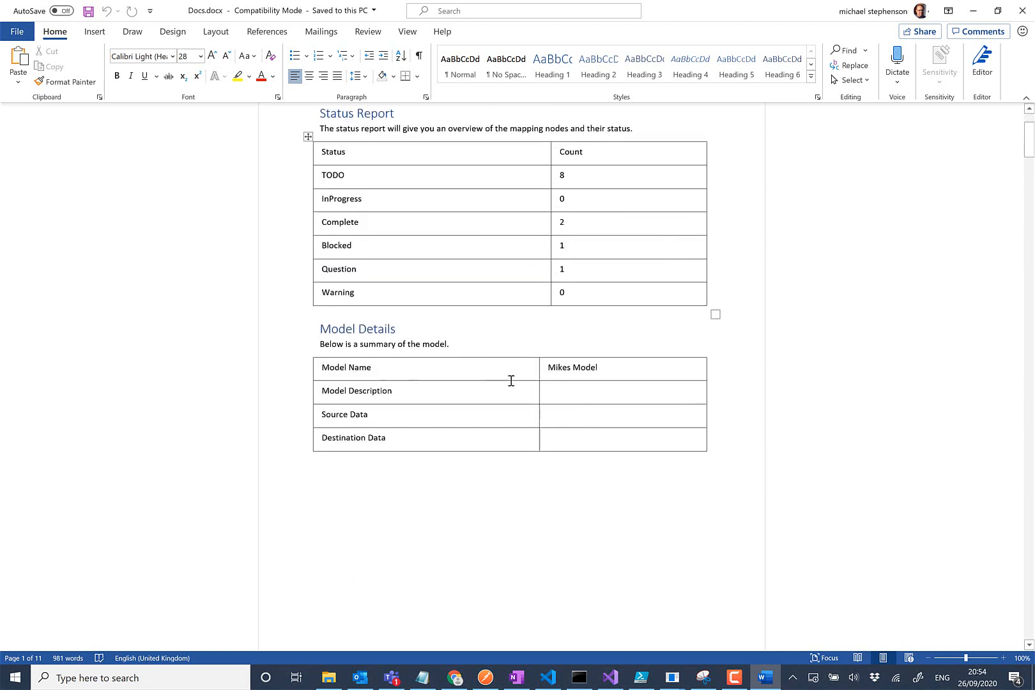
click(584, 395)
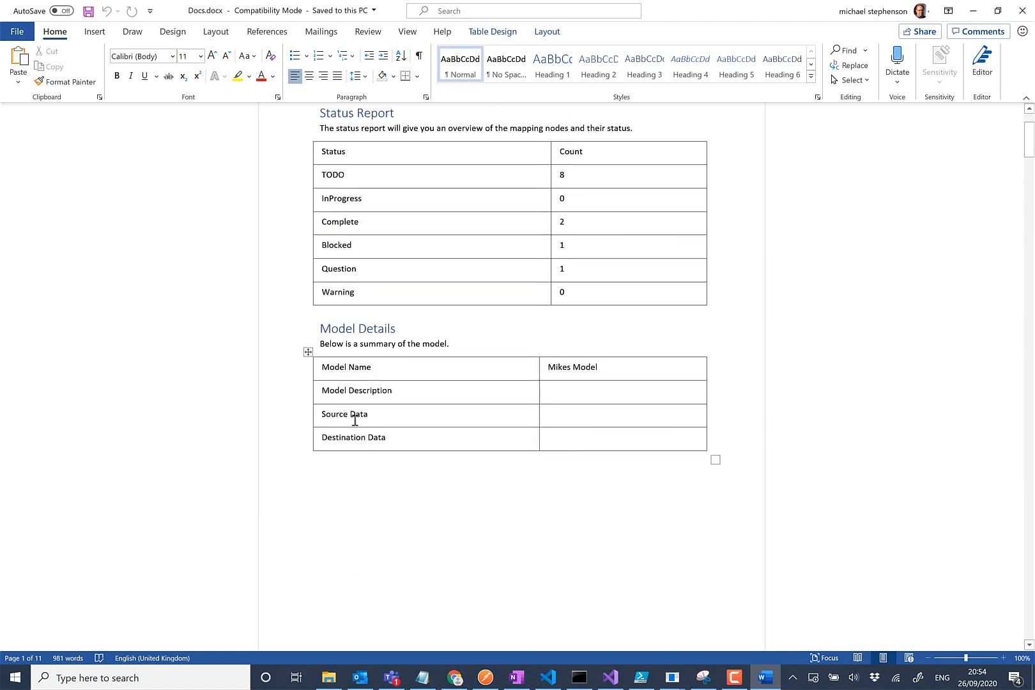
scroll(541, 391, down, 5)
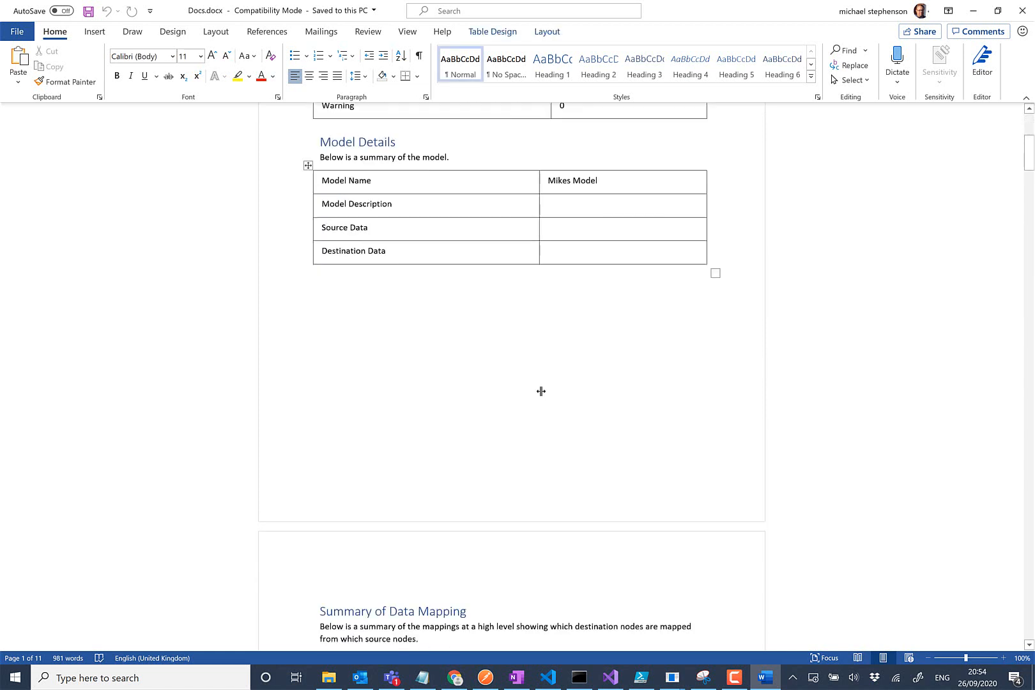
scroll(541, 391, down, 8)
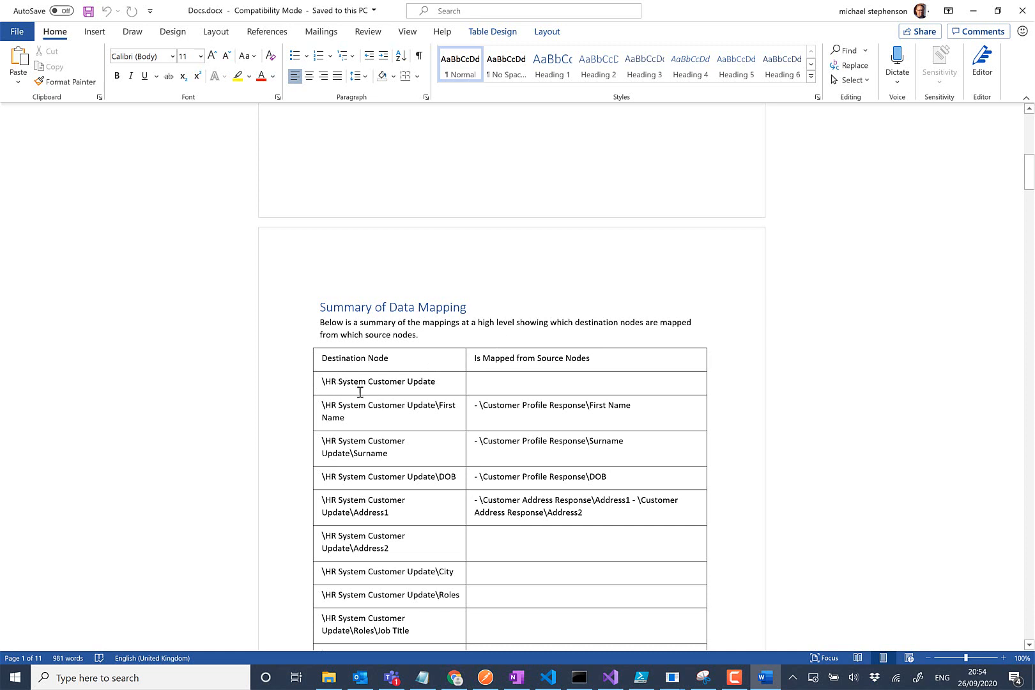
scroll(376, 379, down, 3)
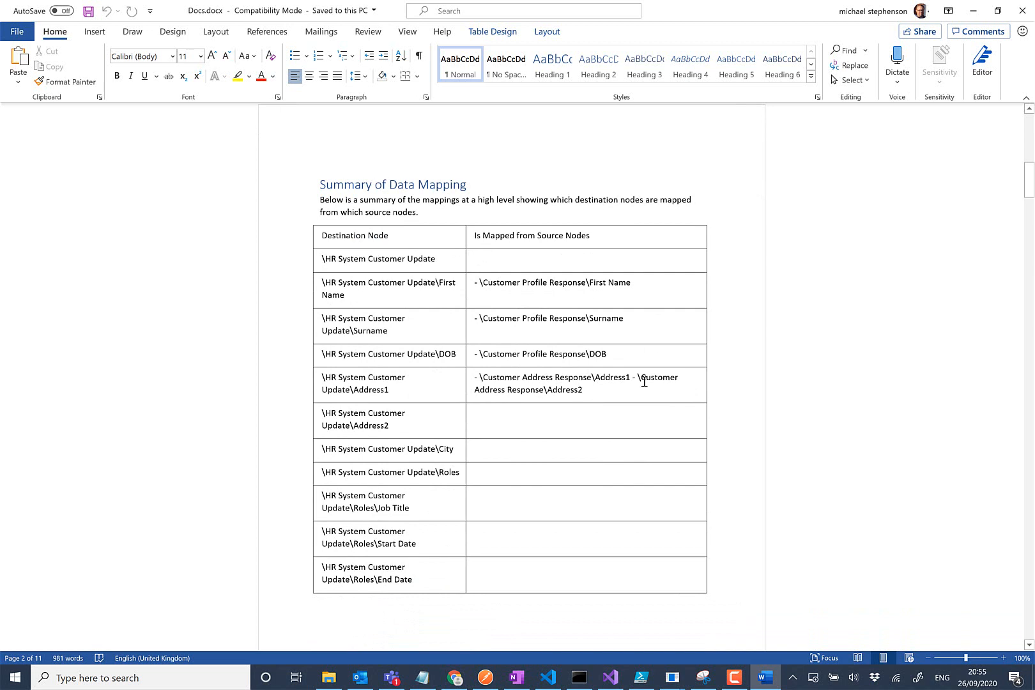
scroll(545, 343, down, 5)
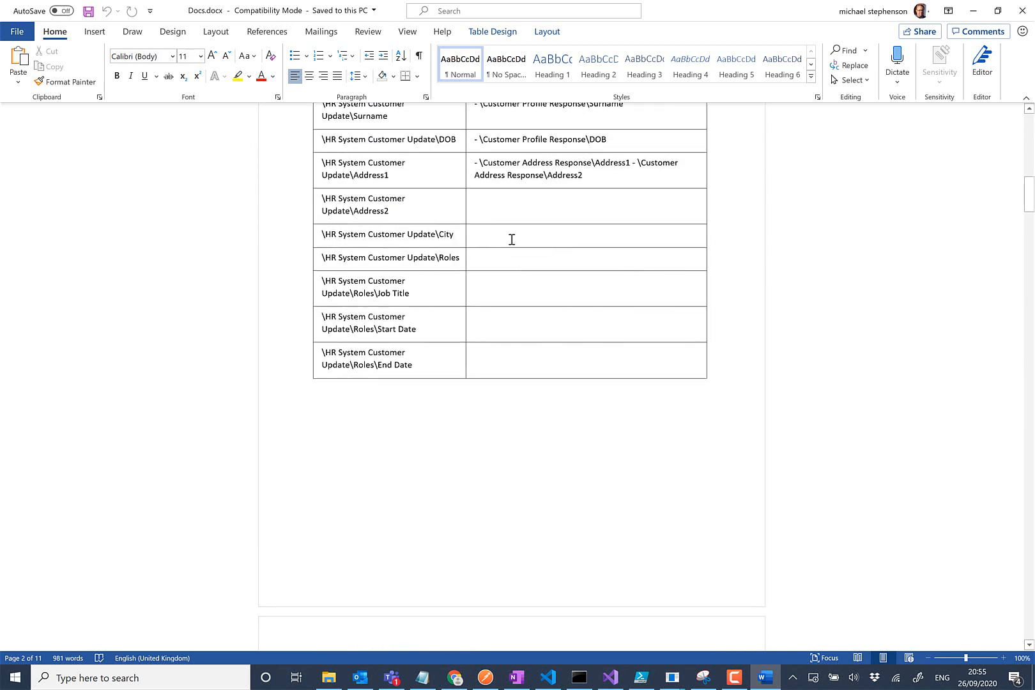
scroll(512, 247, down, 2)
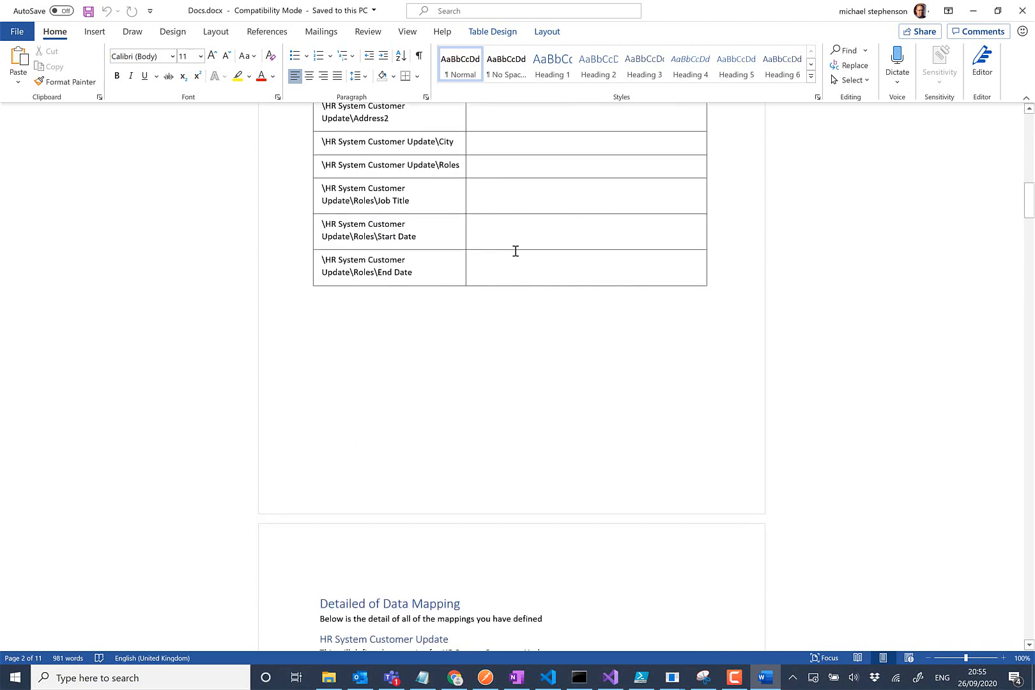
Examine the report's detailed data mapping sections, from HR System Customer Update through First Name, Surname and DOB.
scroll(515, 249, down, 4)
scroll(514, 253, down, 4)
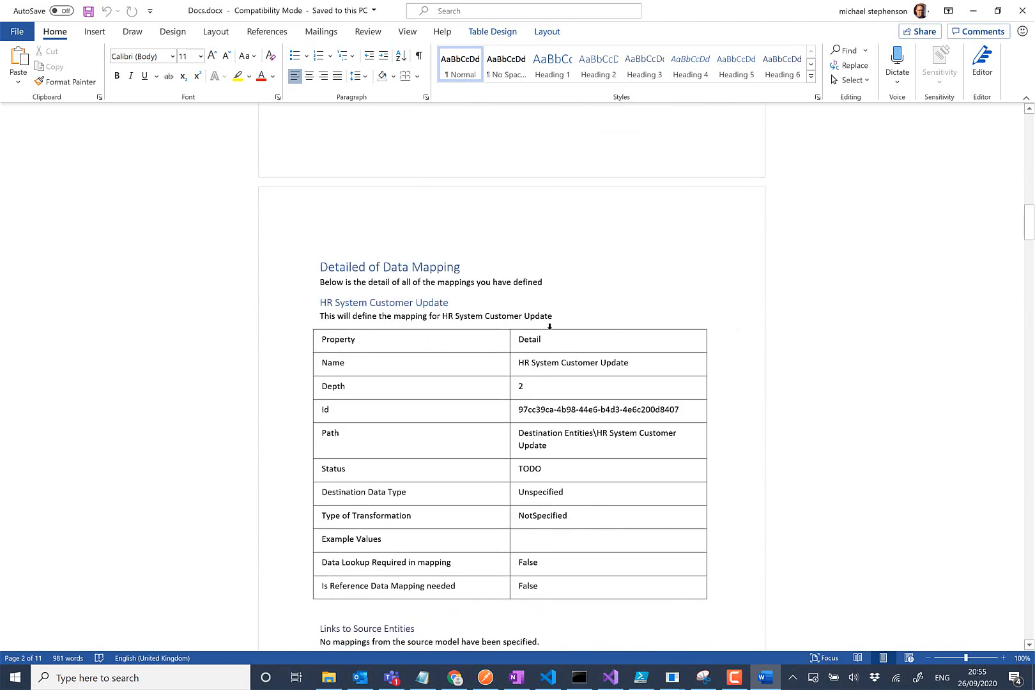
scroll(365, 235, down, 1)
scroll(365, 236, down, 2)
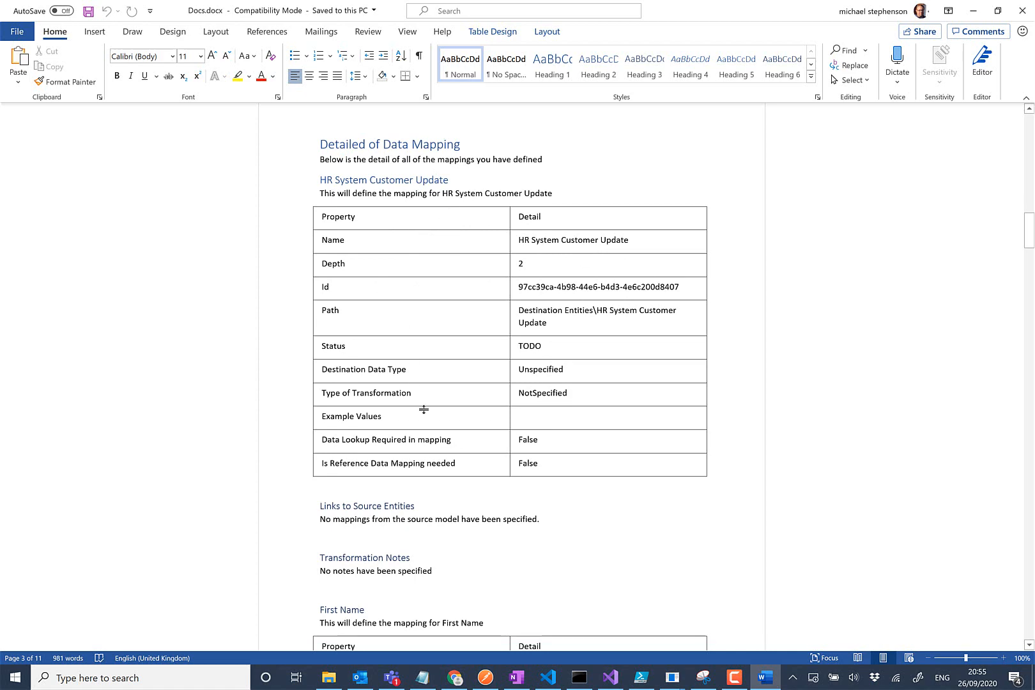
scroll(614, 329, down, 2)
scroll(469, 256, down, 20)
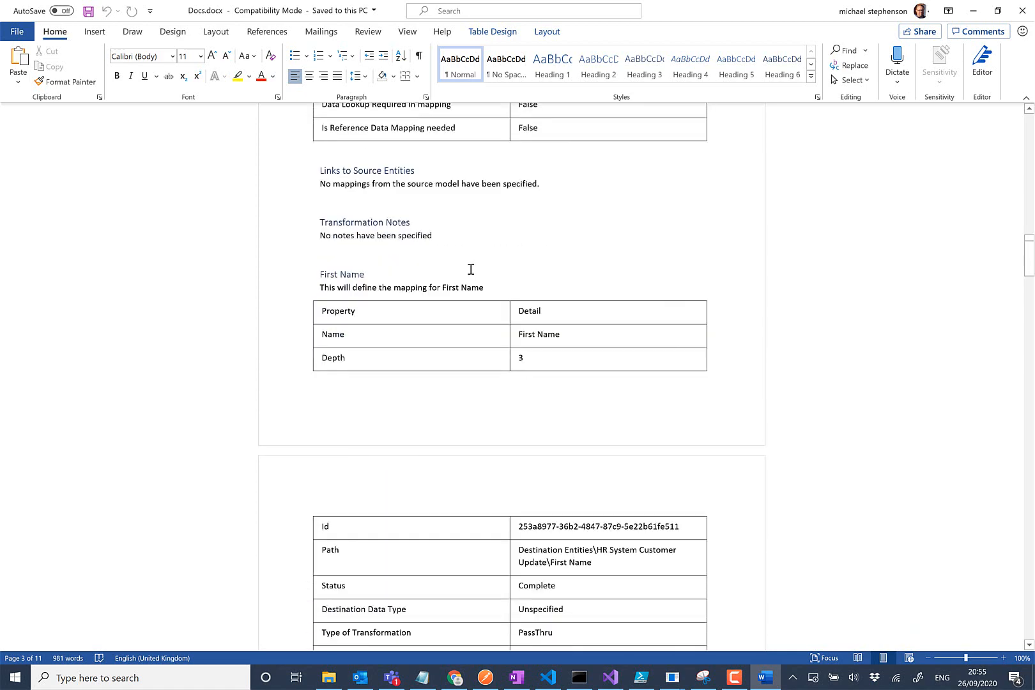
scroll(471, 272, down, 11)
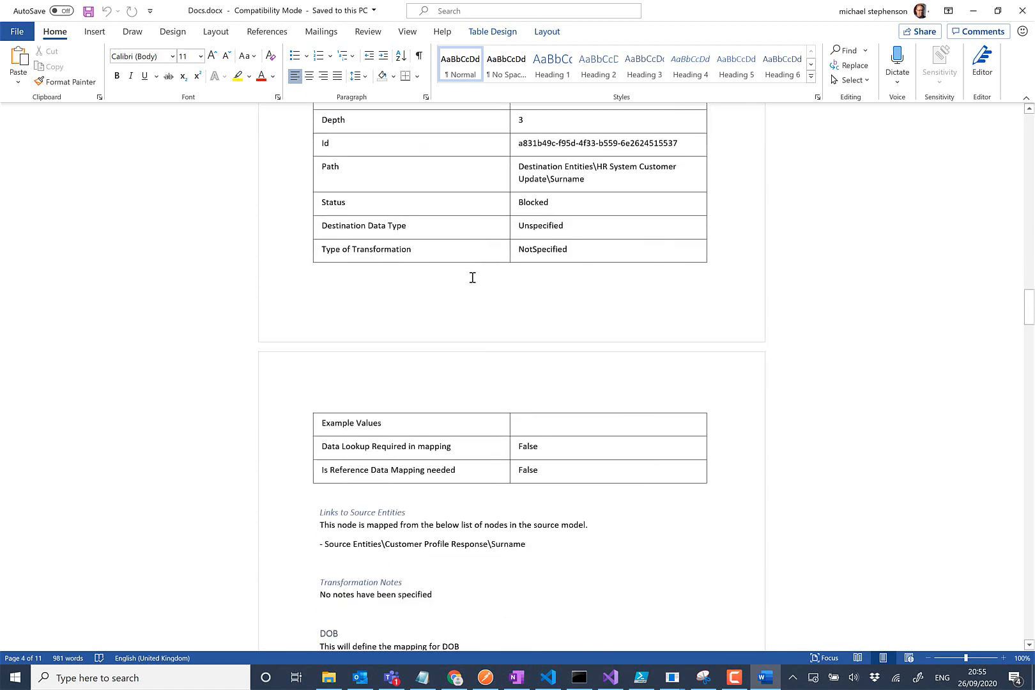
scroll(473, 278, down, 10)
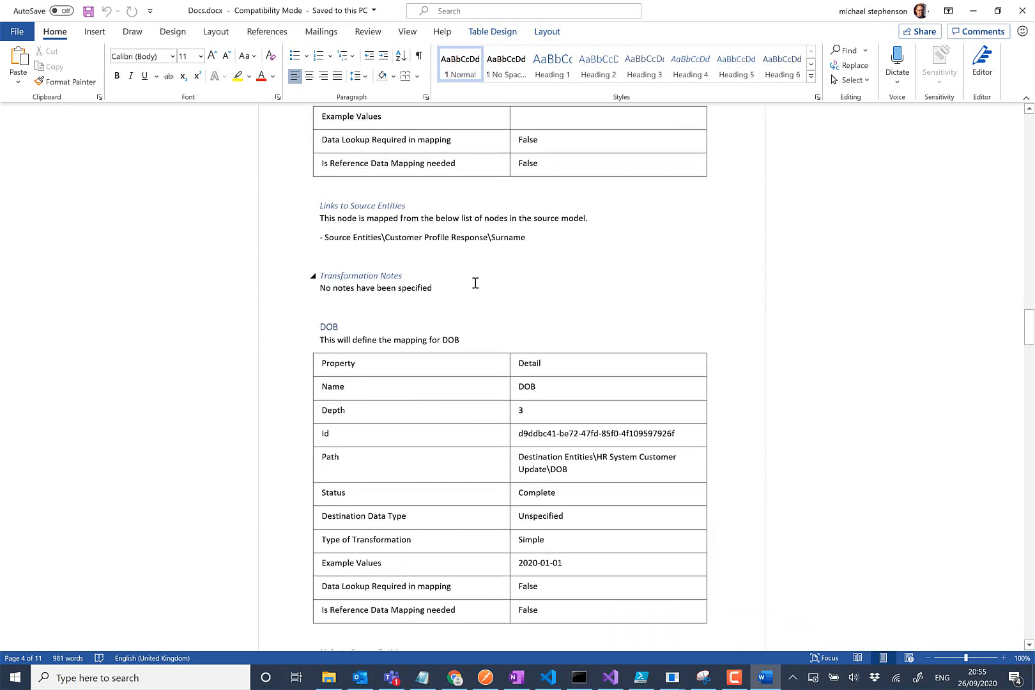
scroll(475, 283, down, 12)
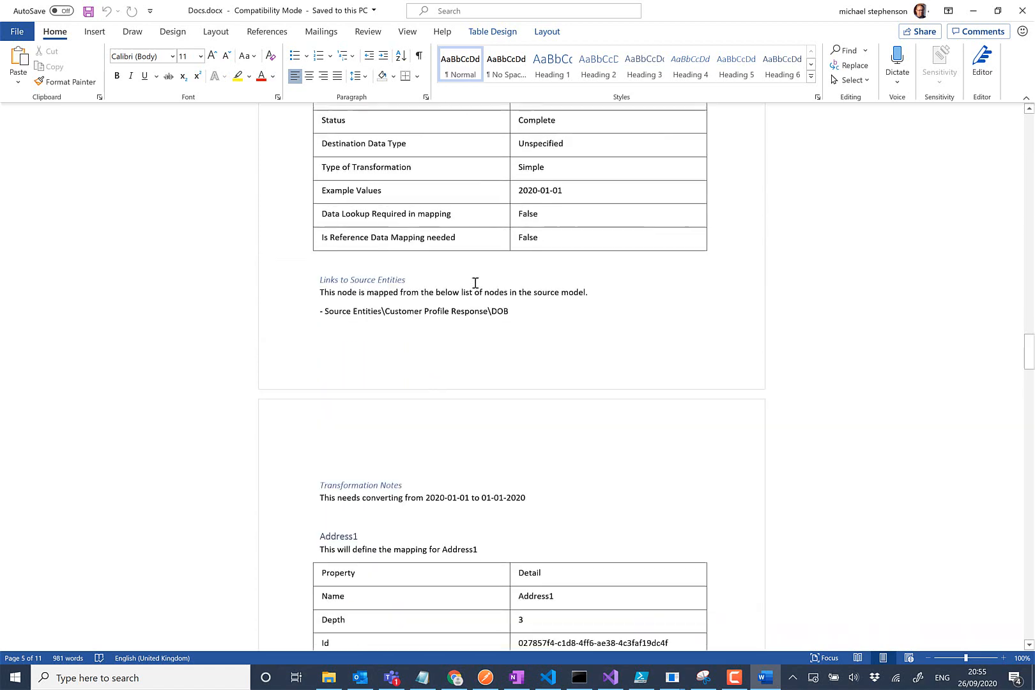
Examine the DOB mapping's destination path, linked source entity and transformation notes.
scroll(475, 283, up, 9)
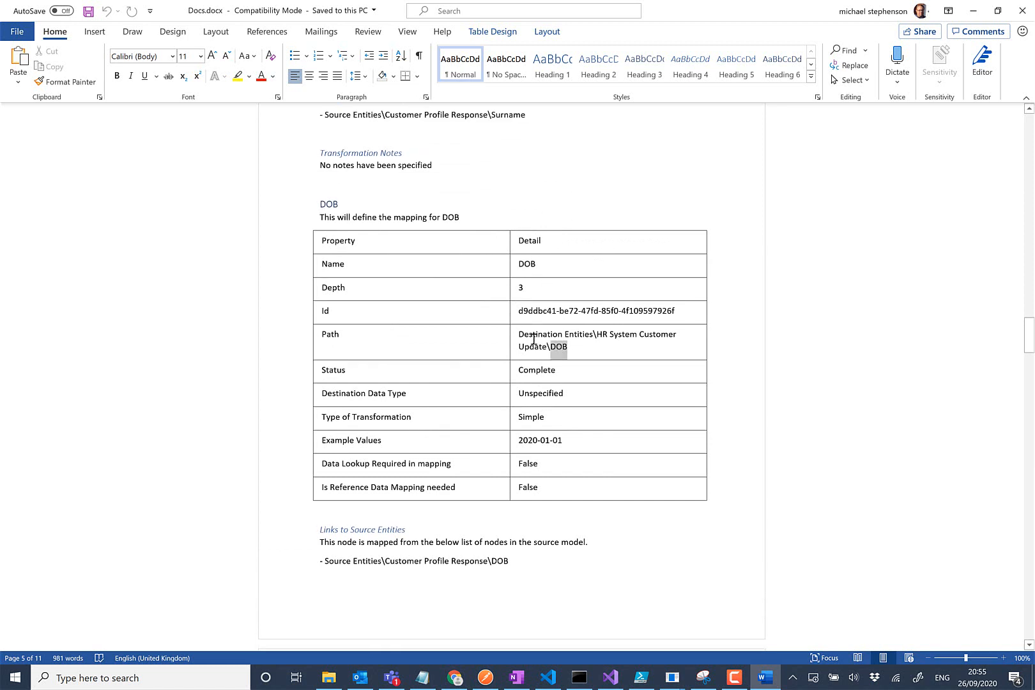
triple_click(575, 345)
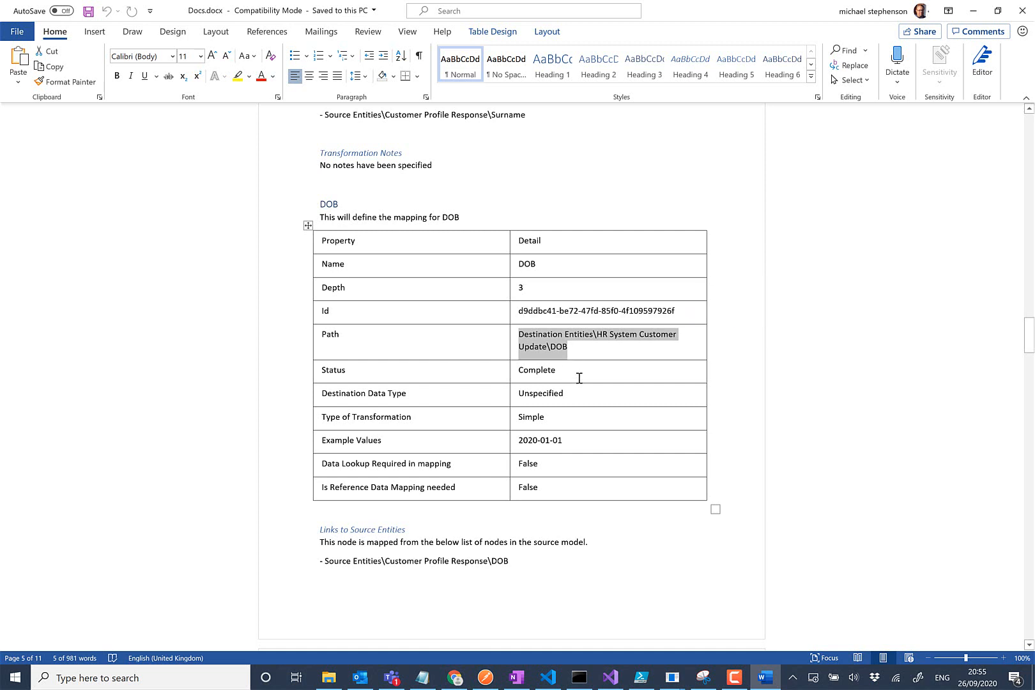
scroll(530, 304, down, 2)
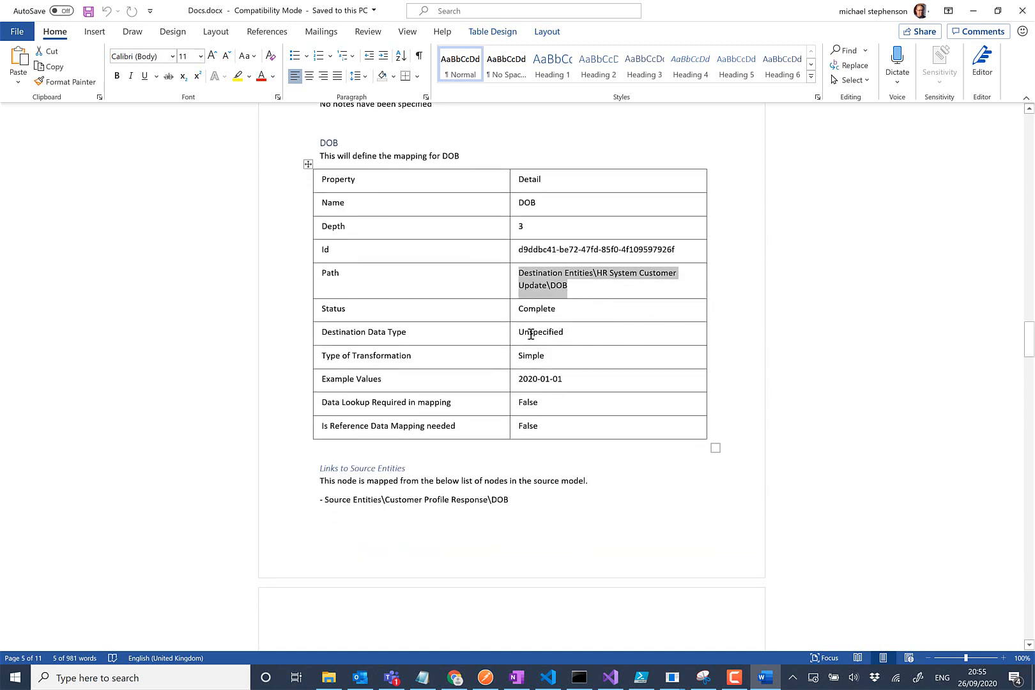
scroll(530, 424, down, 3)
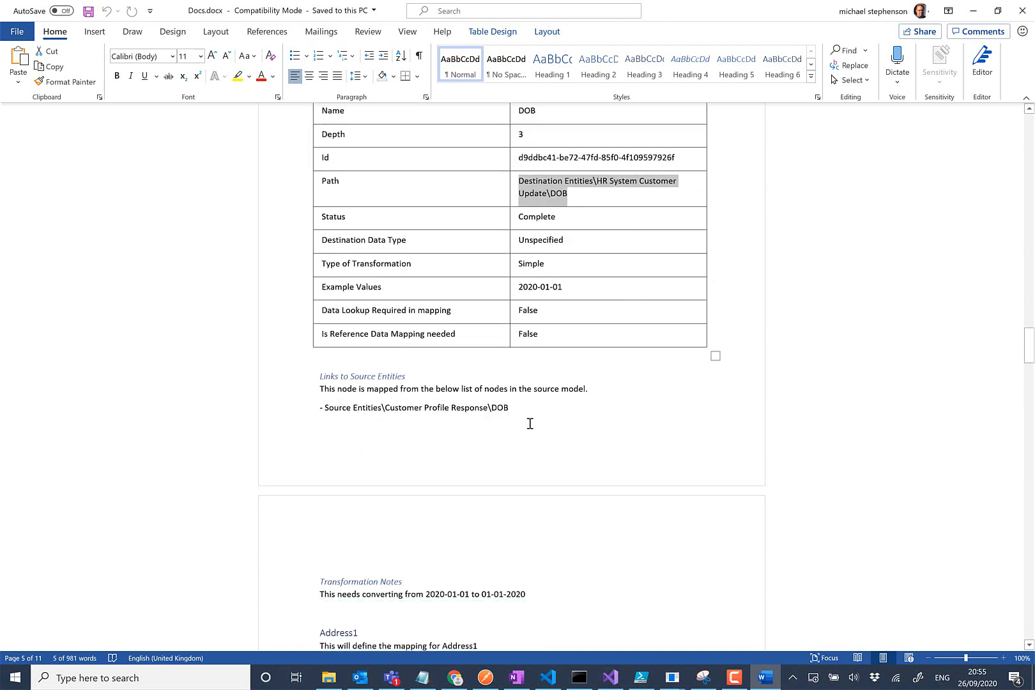
drag(511, 409, 324, 409)
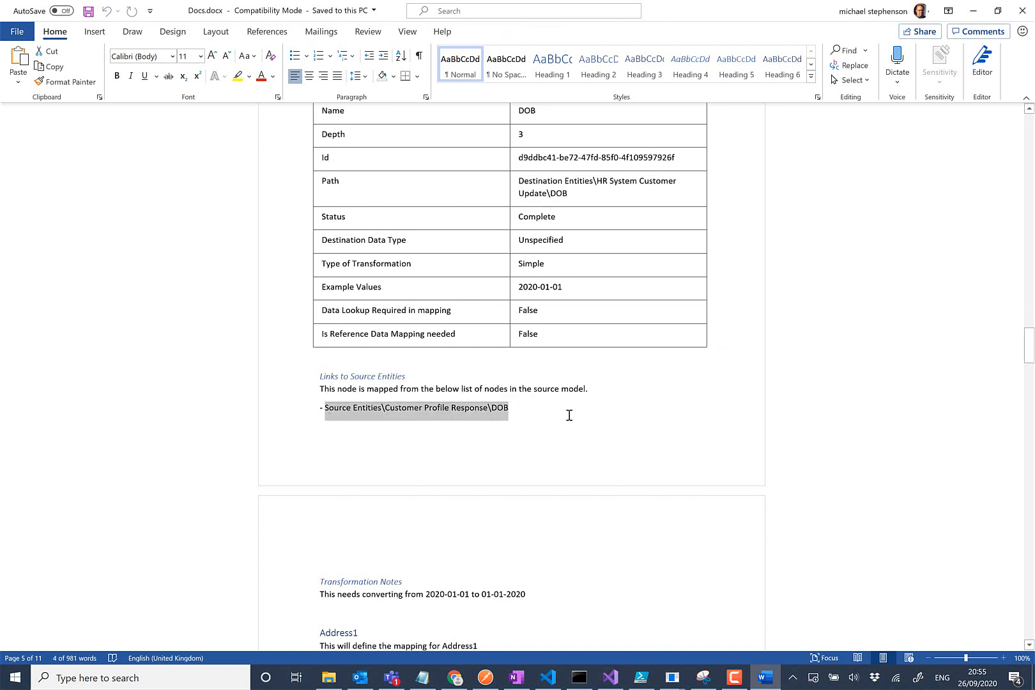
scroll(569, 415, down, 5)
drag(534, 443, 320, 442)
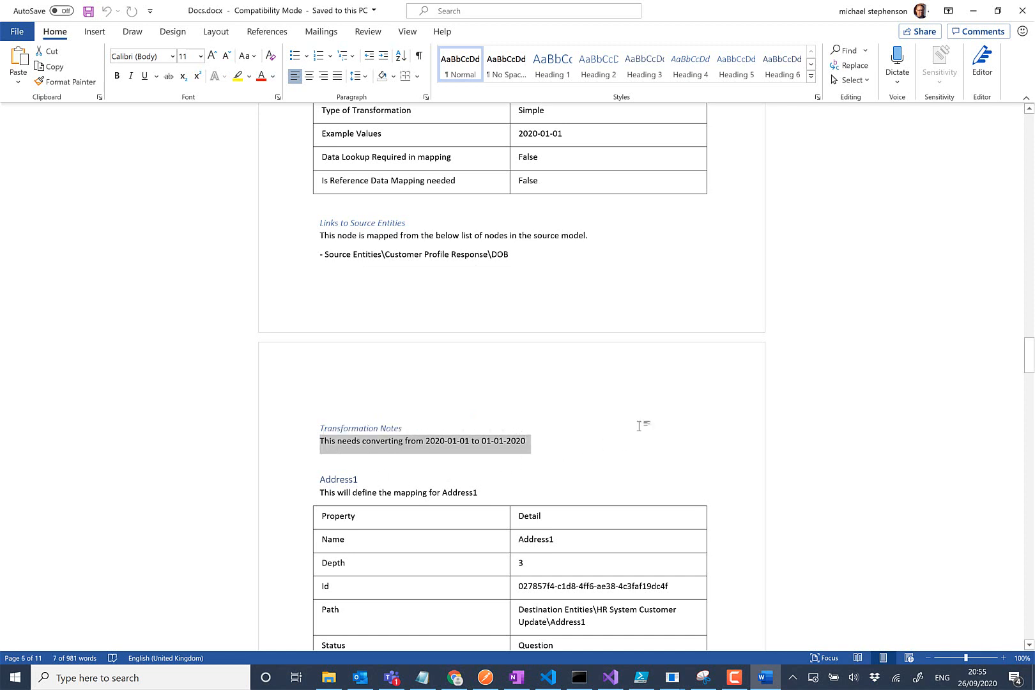
Put the two source entity links in the Address1 section on separate lines and select its transformation note.
scroll(638, 426, down, 11)
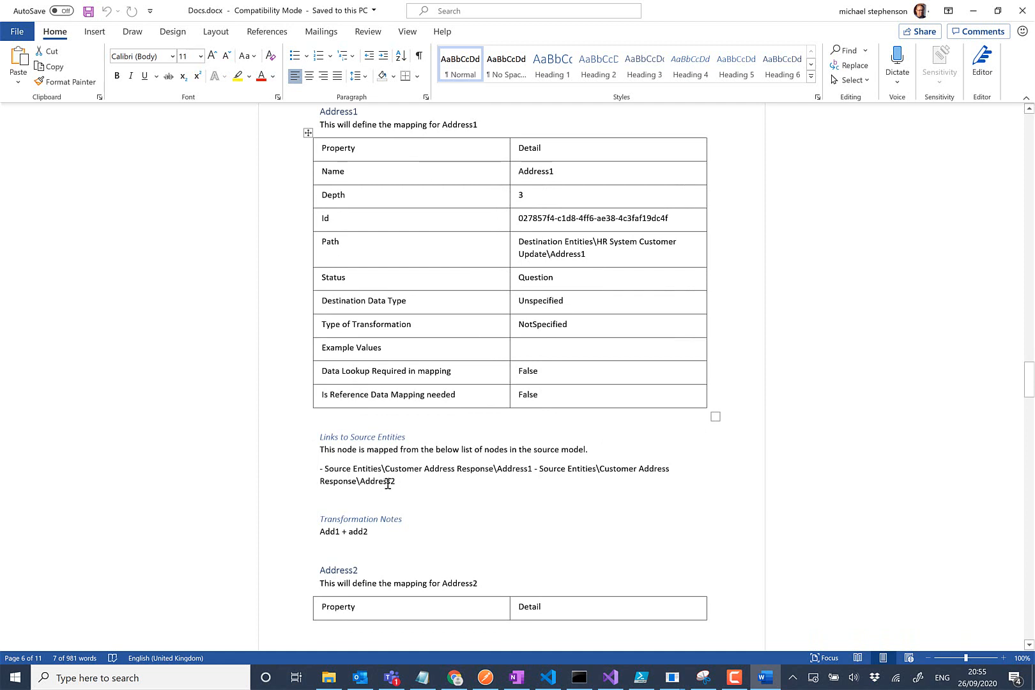
drag(379, 481, 324, 469)
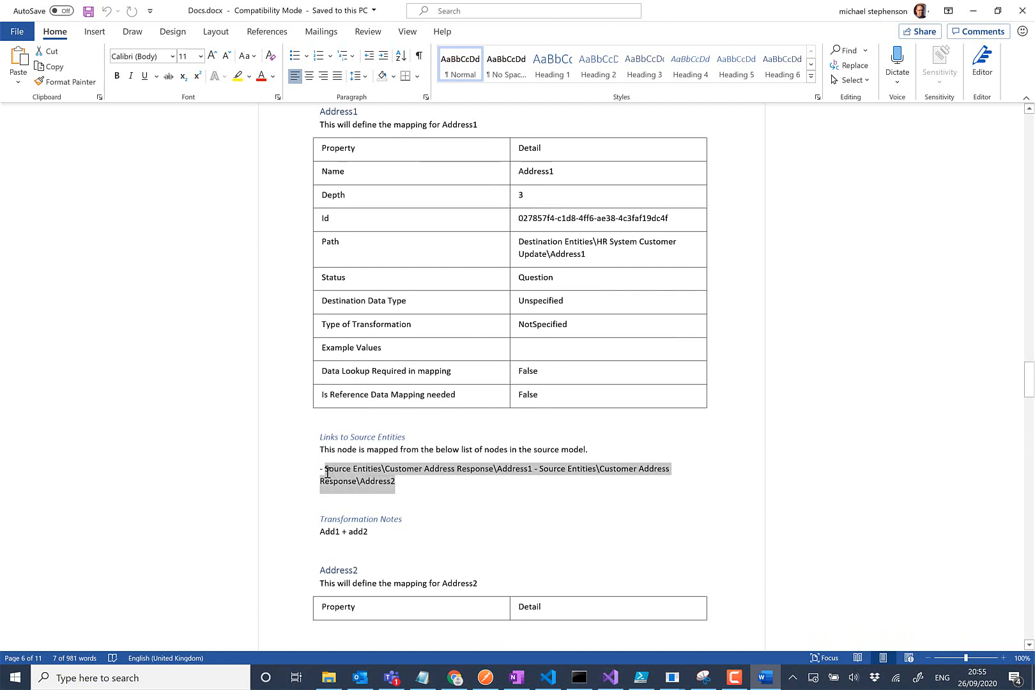
click(534, 470)
key(Return)
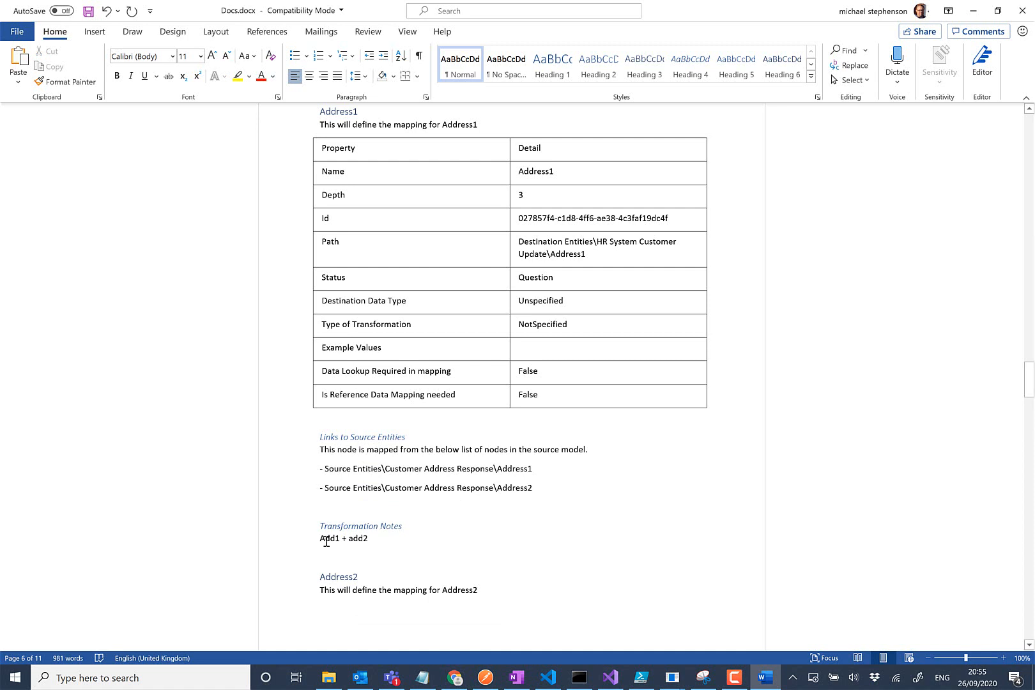
triple_click(326, 542)
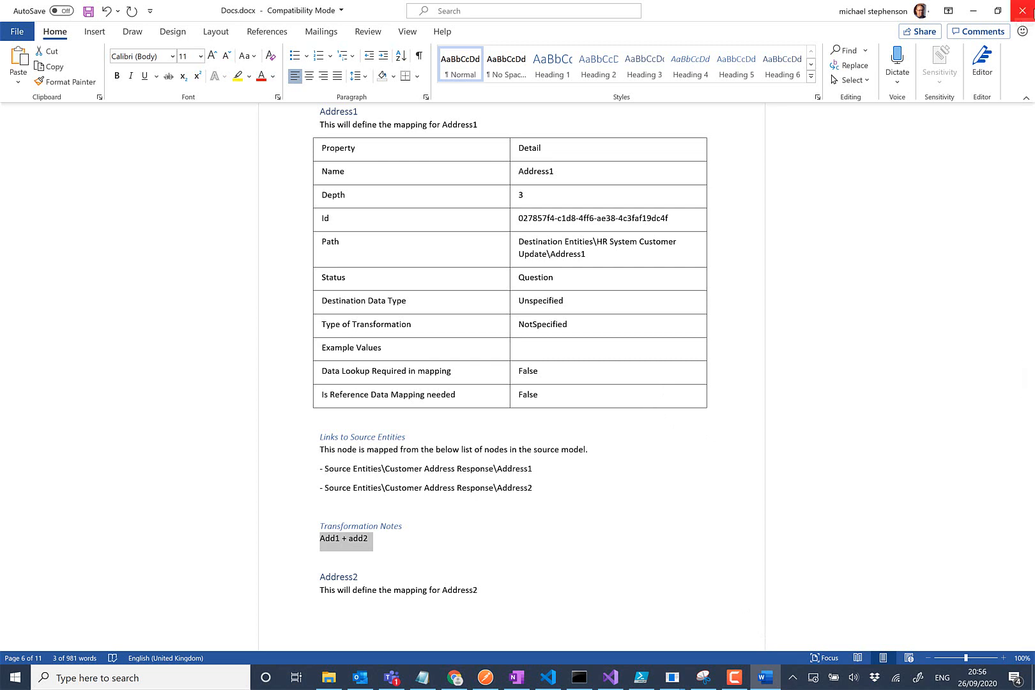
Close Docs.docx without saving changes, and close the Model folder and the Export Model dialog to return to the Business Data Modeller.
click(1023, 14)
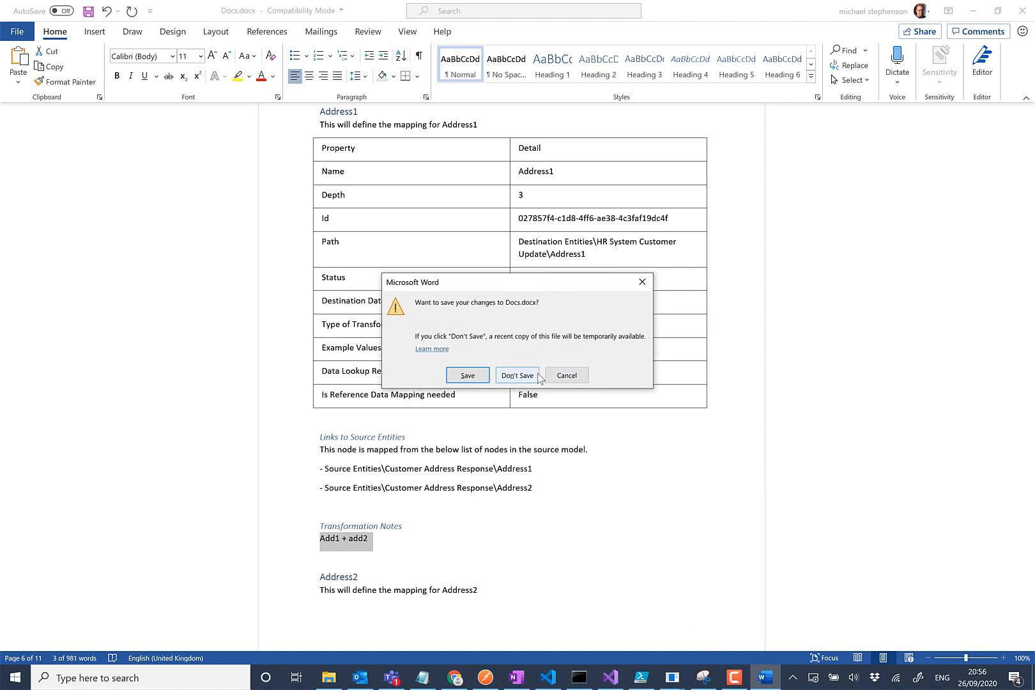
click(517, 375)
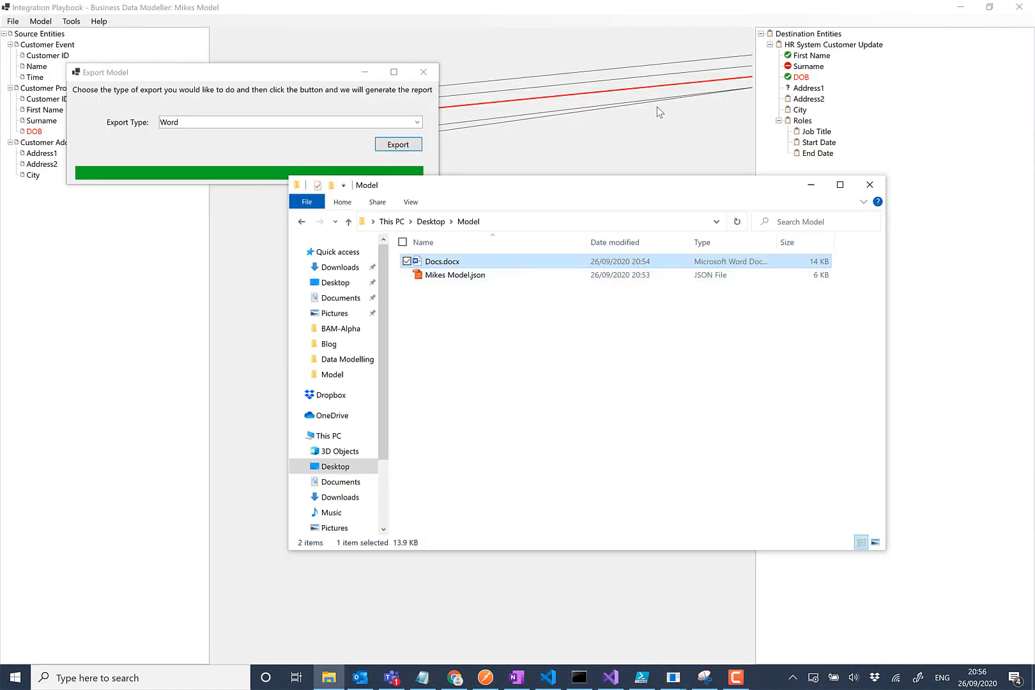
key(alt+F4)
click(423, 71)
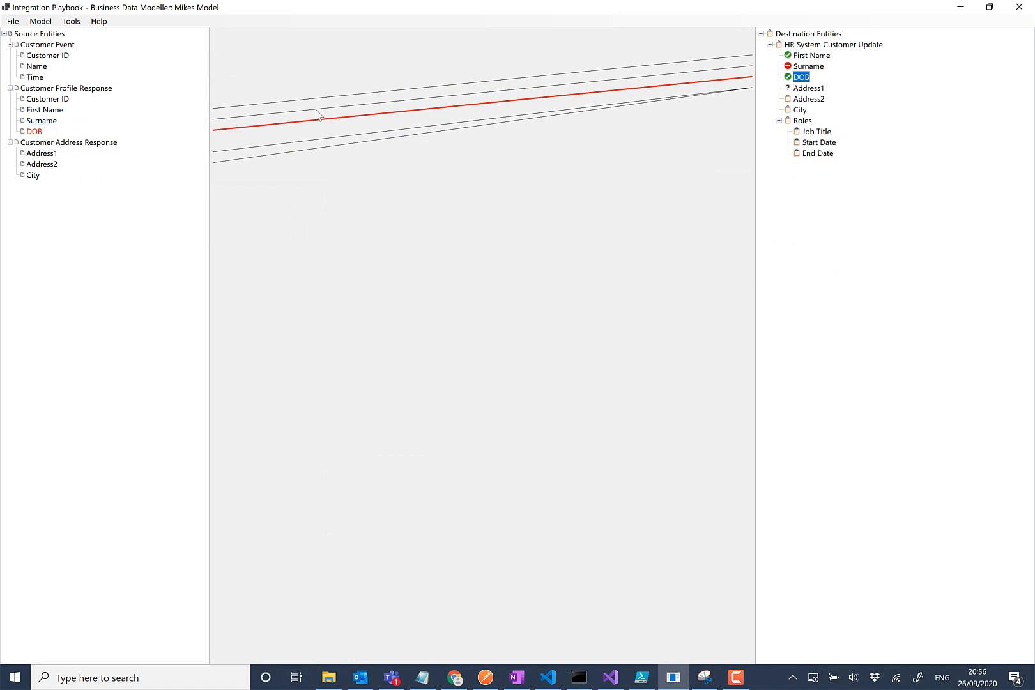
Map First Name from the Customer Profile Response source to the Address2 destination node.
drag(58, 109, 807, 99)
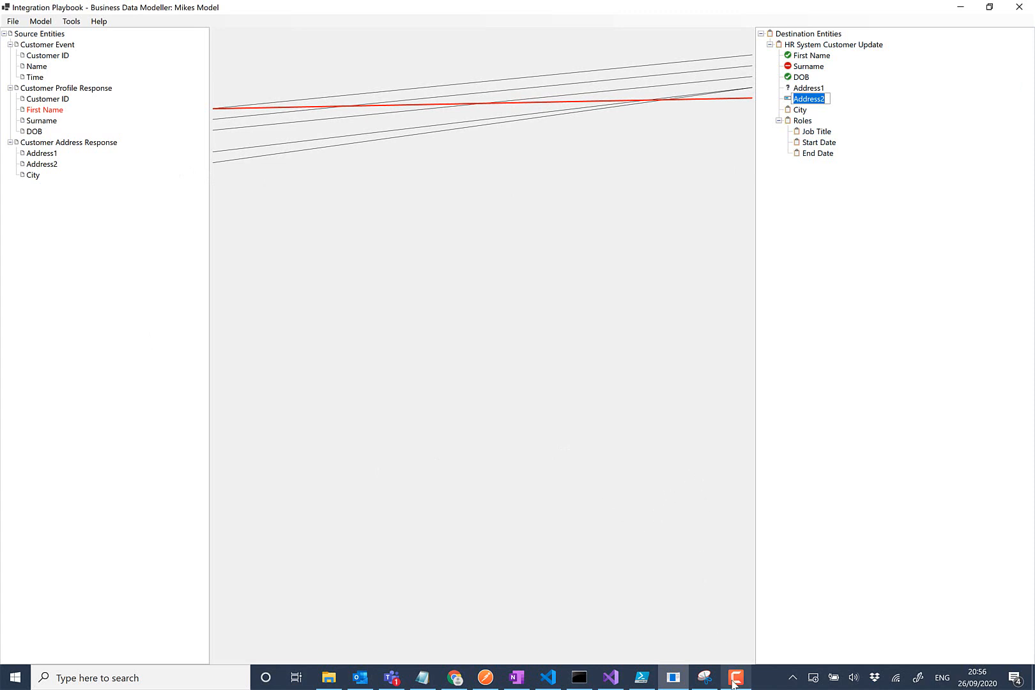
mouse_move(733, 684)
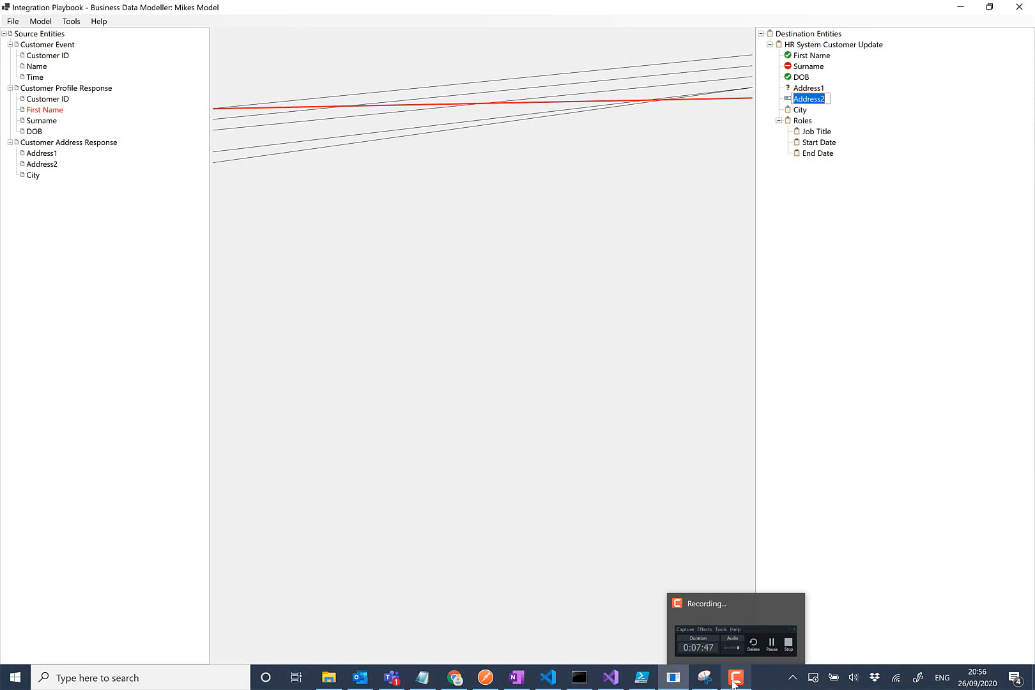
click(733, 684)
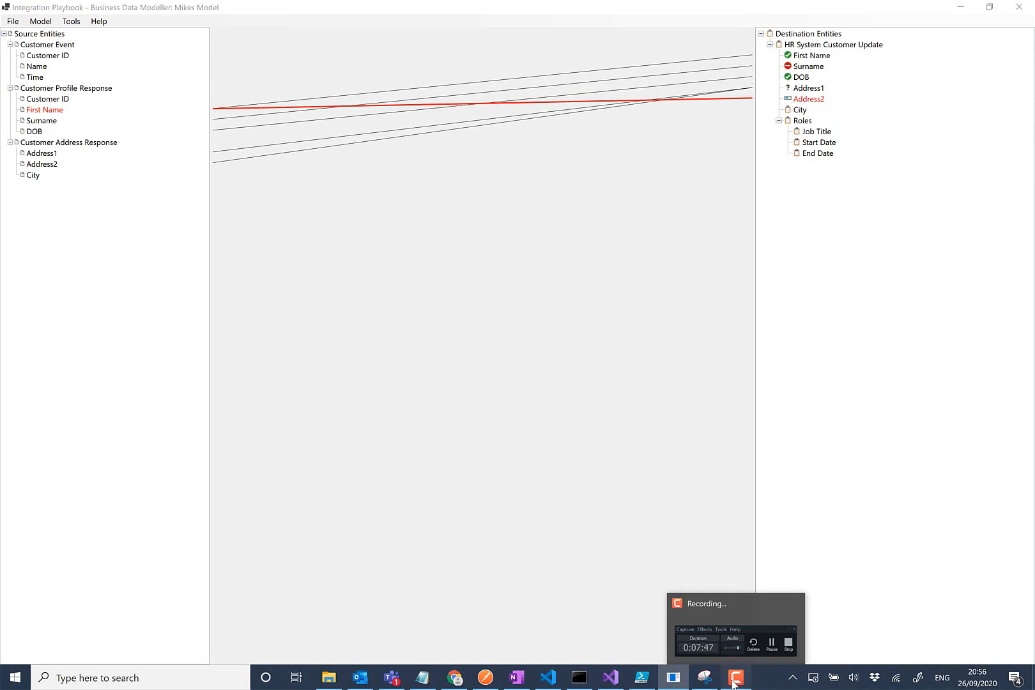
click(734, 684)
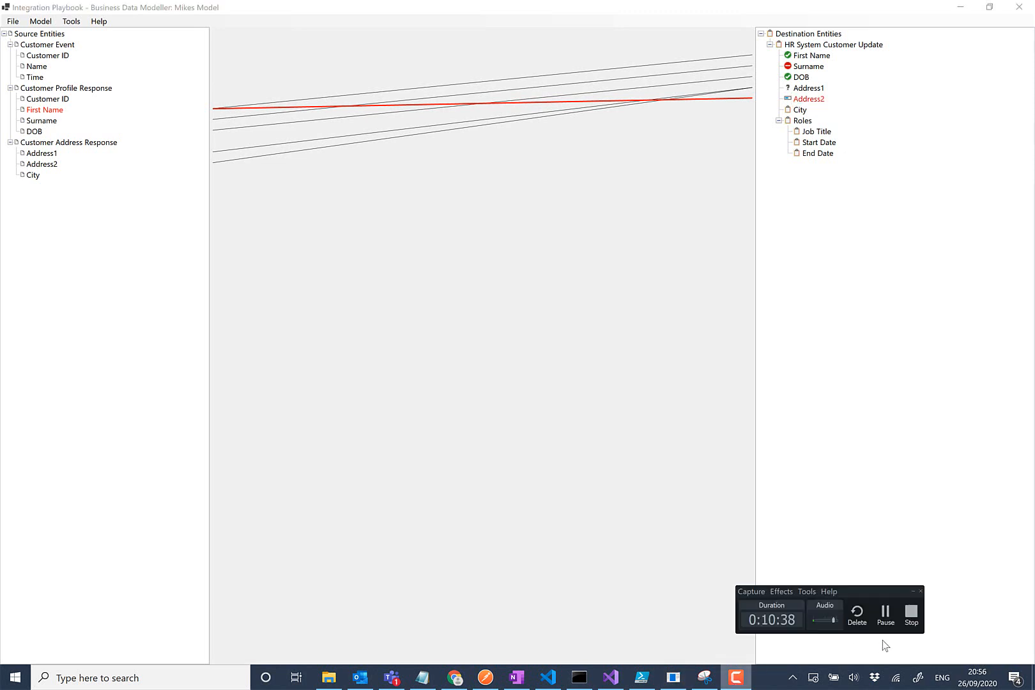